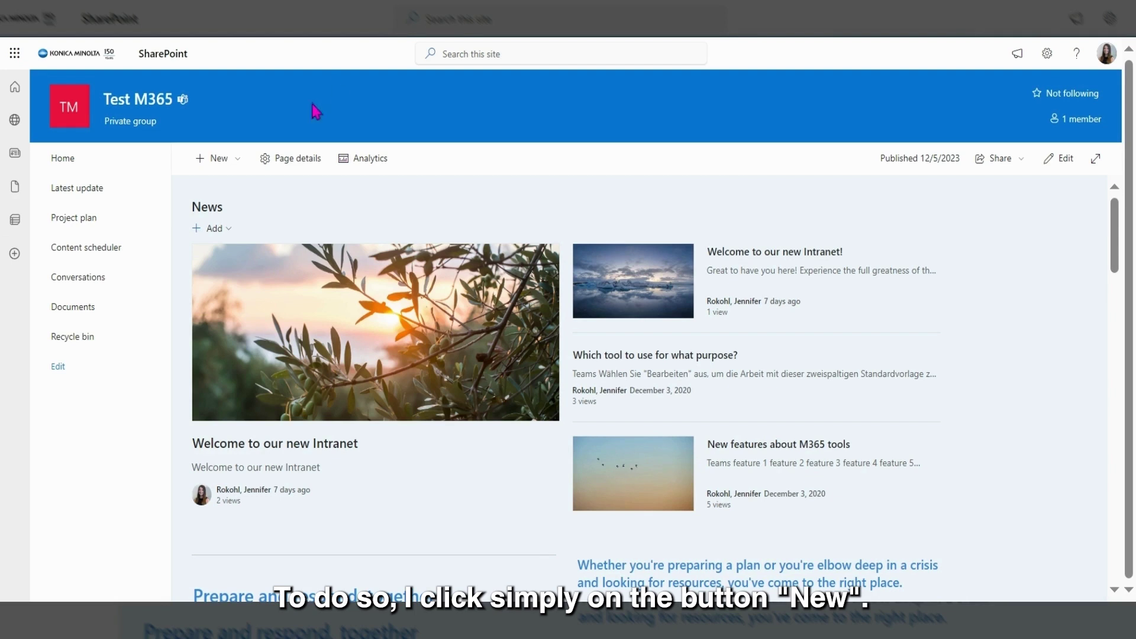
Step: Create a new news post from the Standard 'Blank' template
click(237, 168)
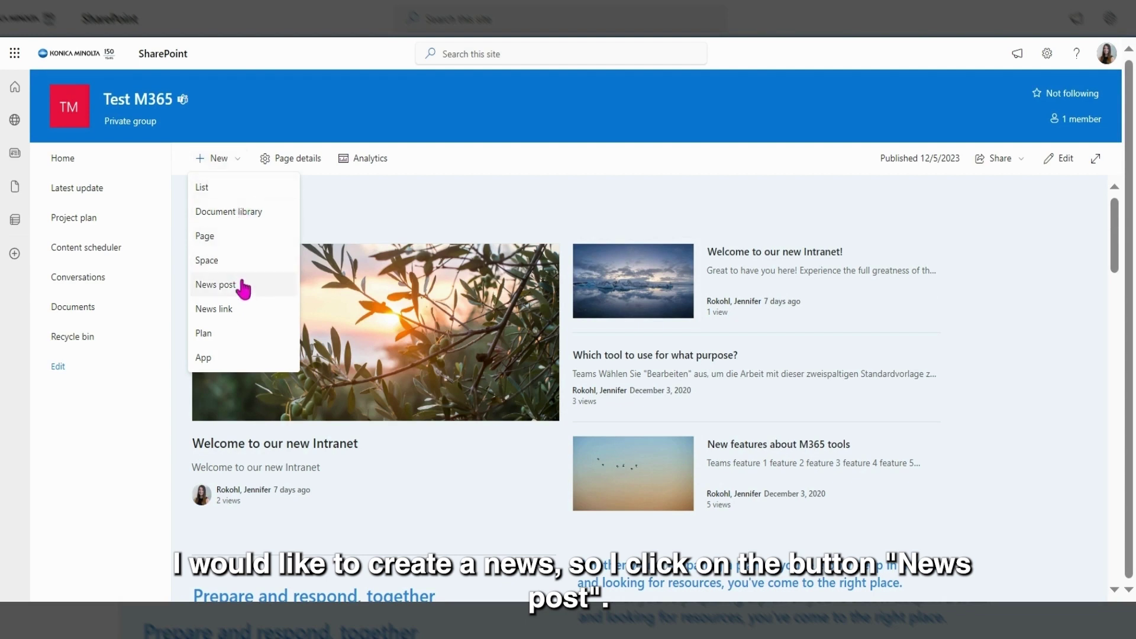
click(243, 286)
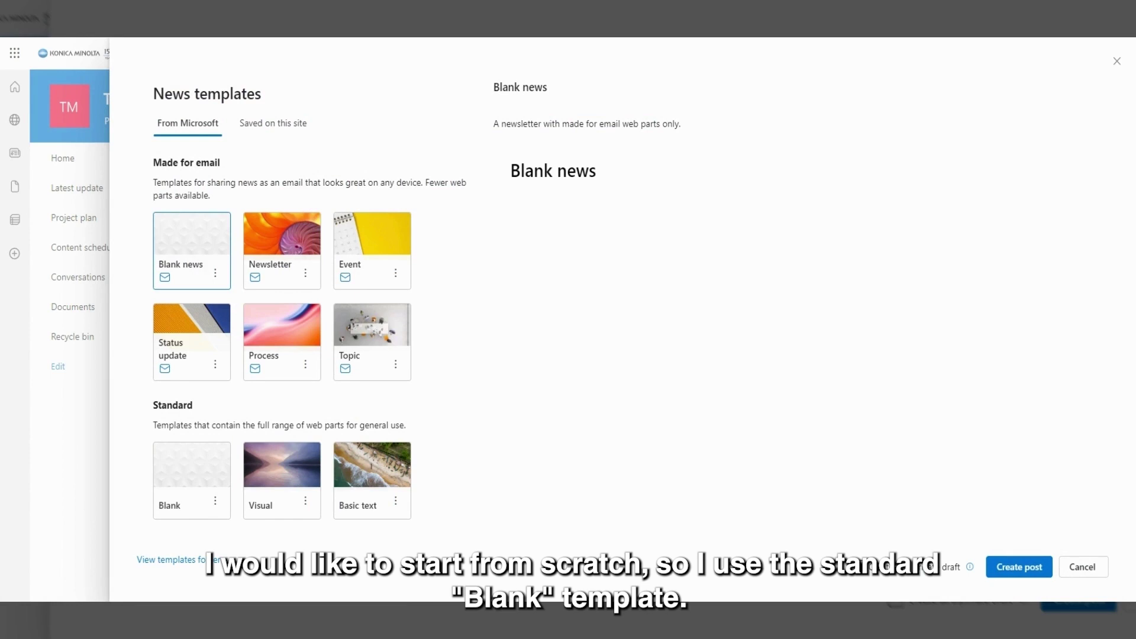
click(194, 502)
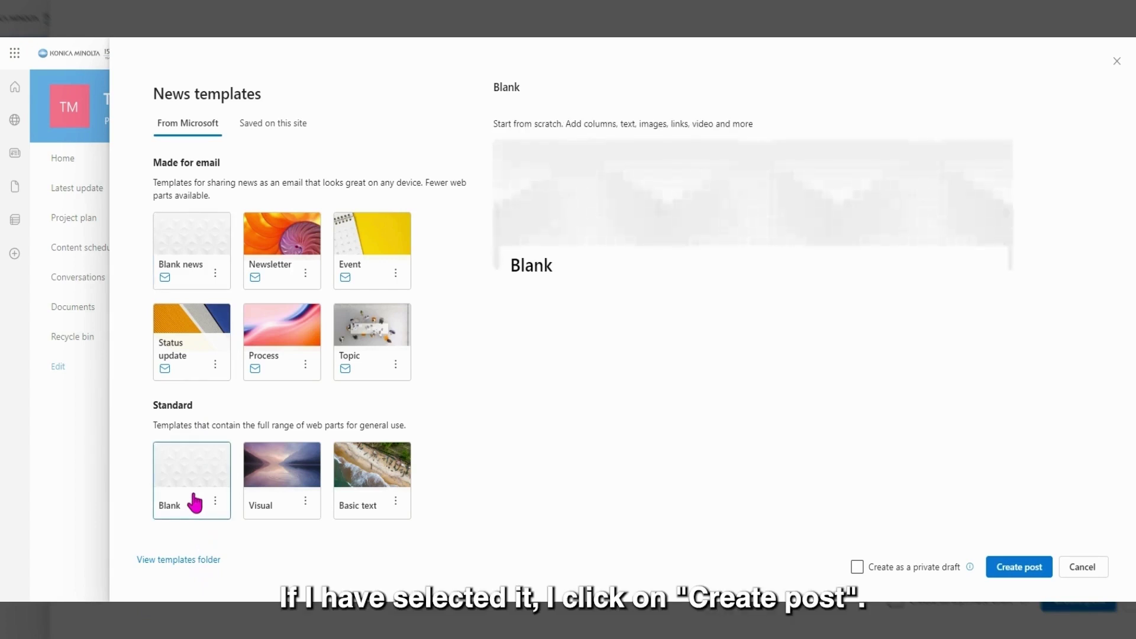
click(1013, 569)
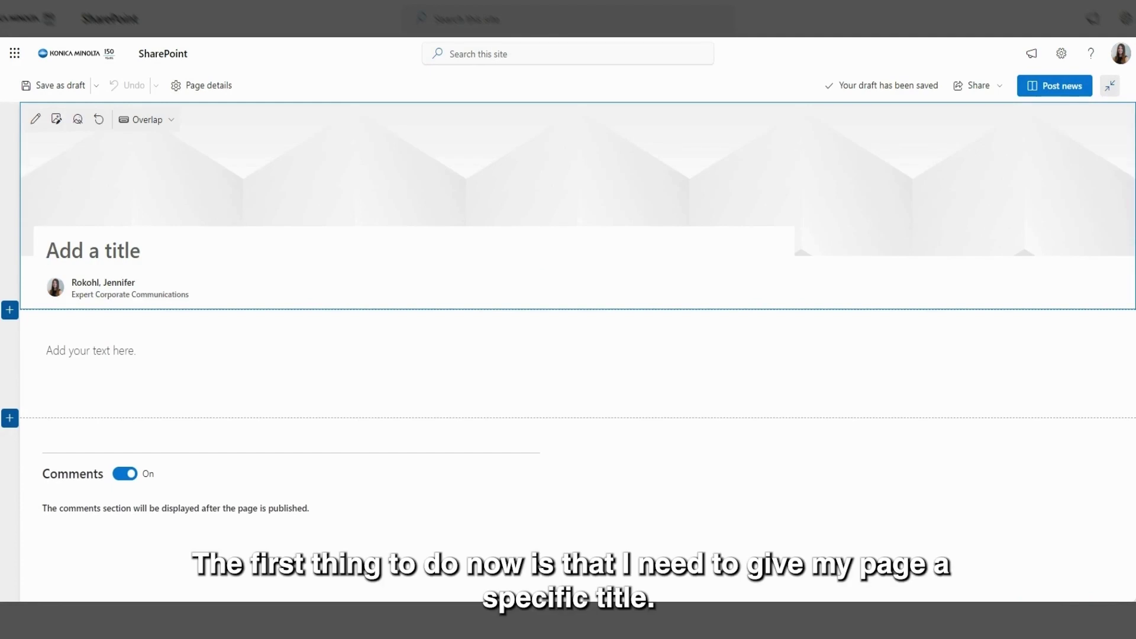
Step: Title the news post 'Welcome to the Intranet'
text(Welcome to the Intranet)
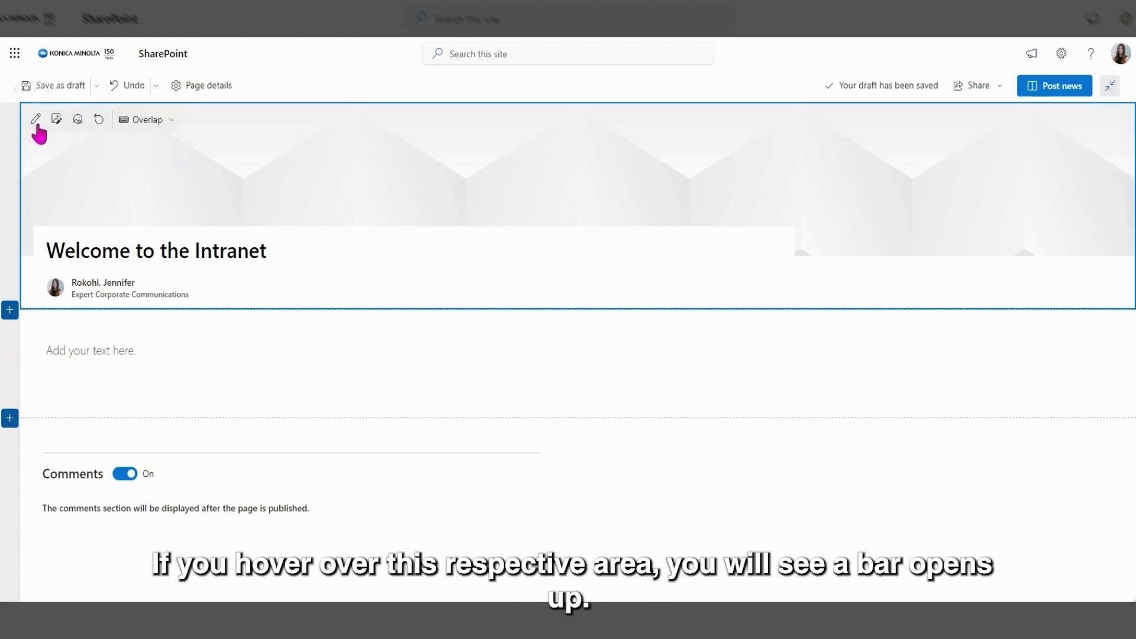
click(161, 131)
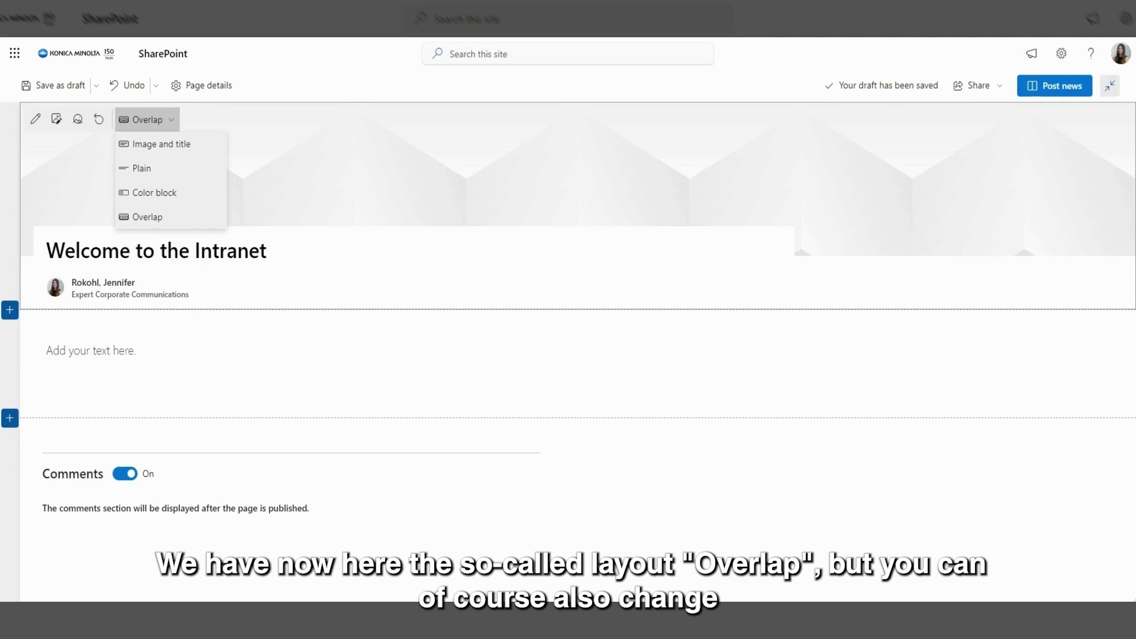
click(158, 145)
click(171, 121)
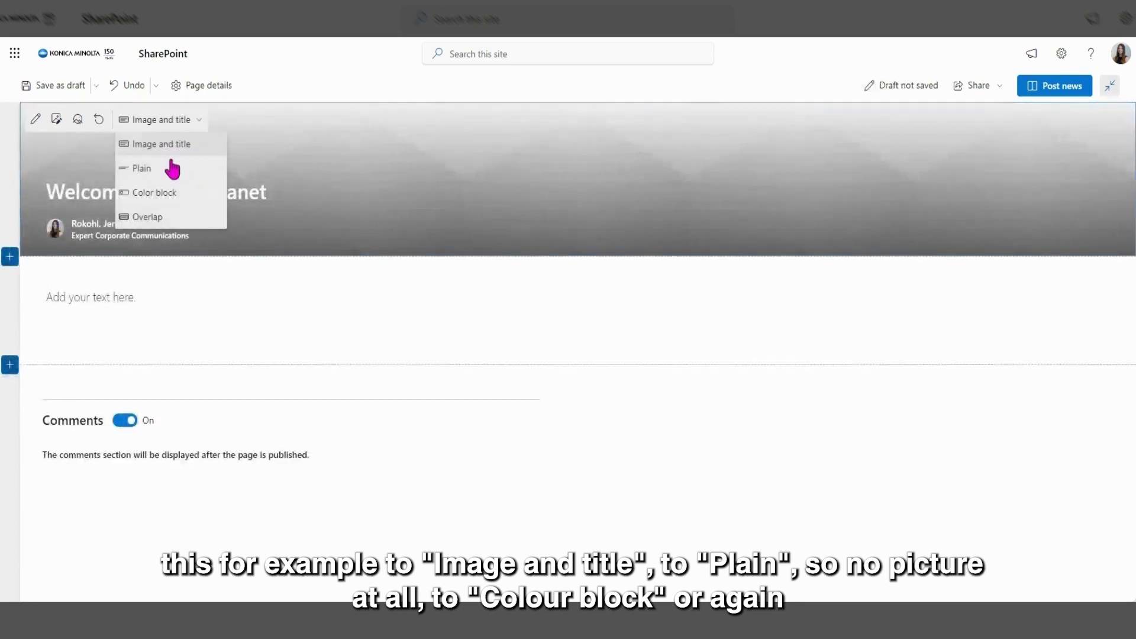
click(170, 171)
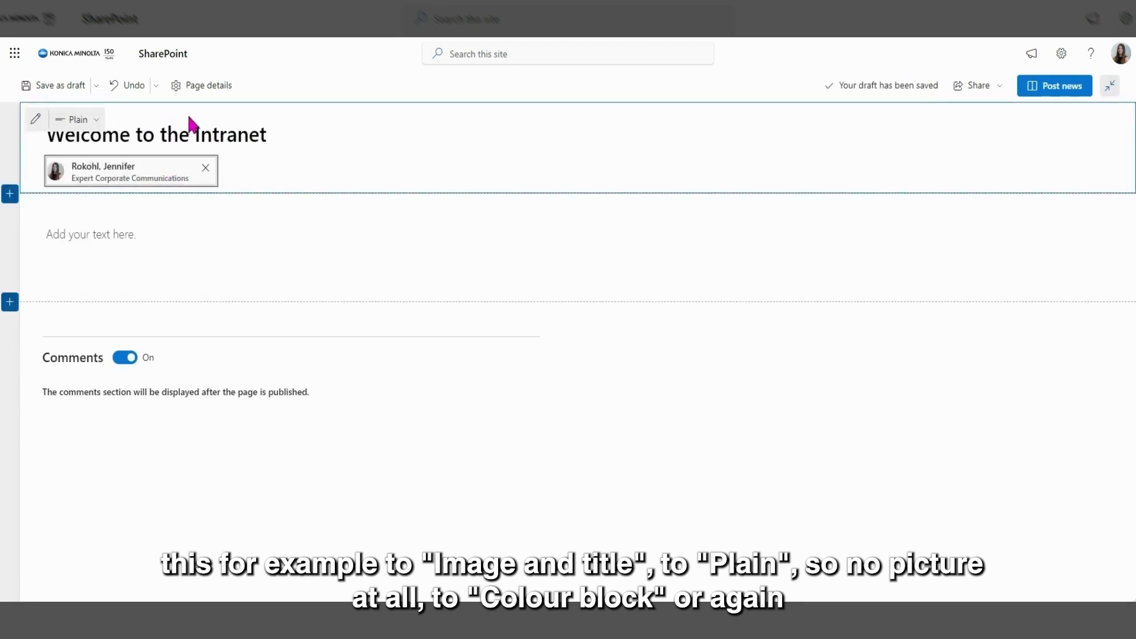
click(89, 119)
click(117, 191)
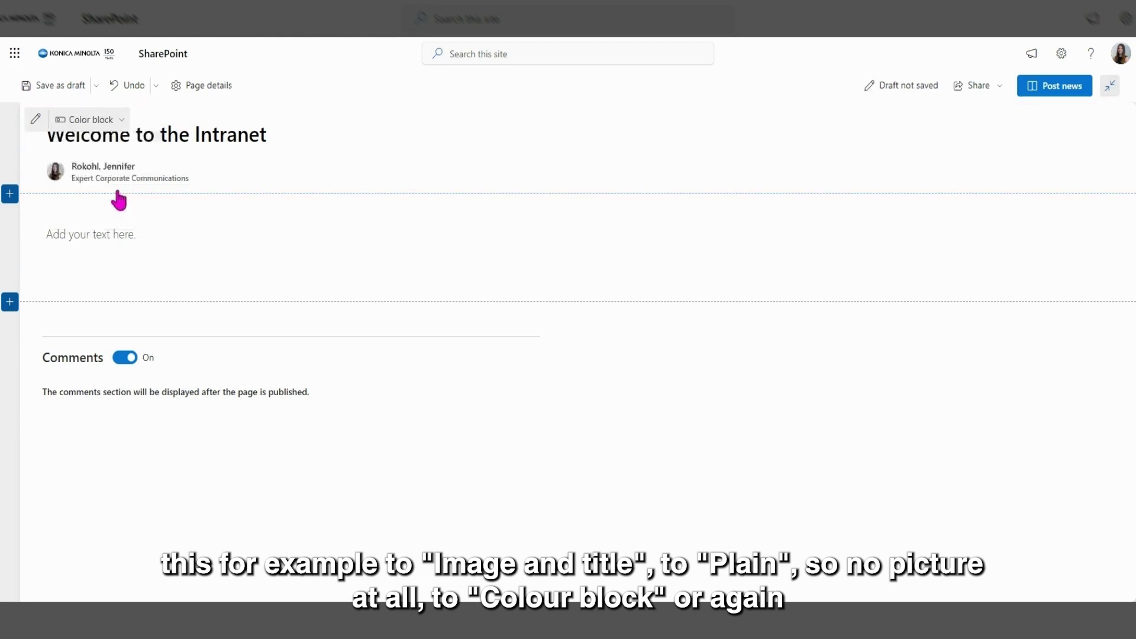
click(172, 119)
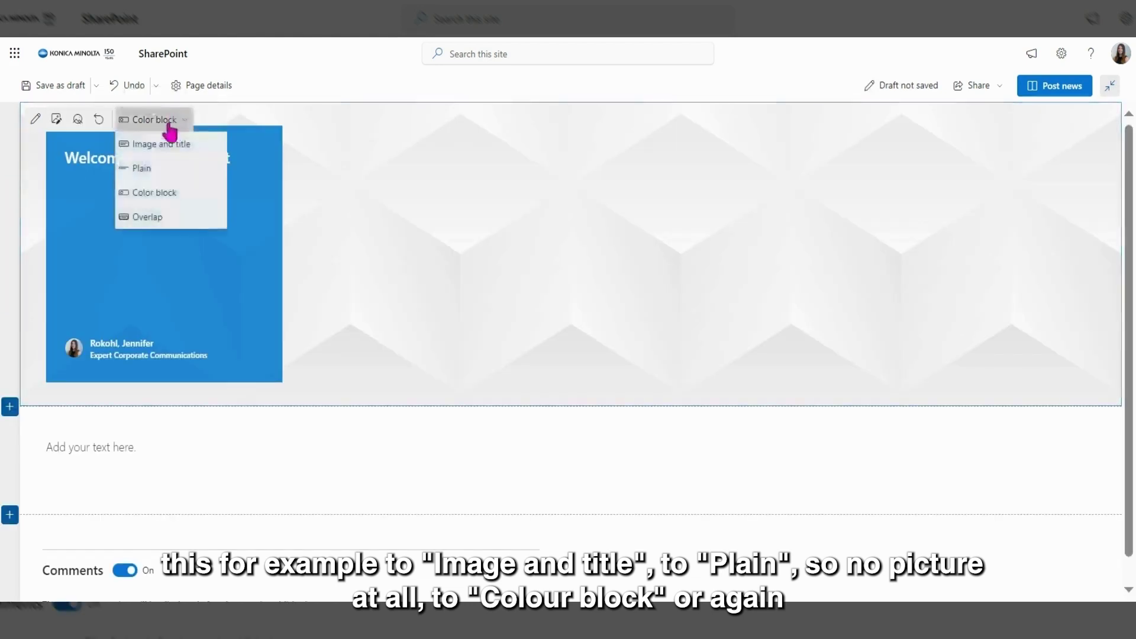
click(146, 218)
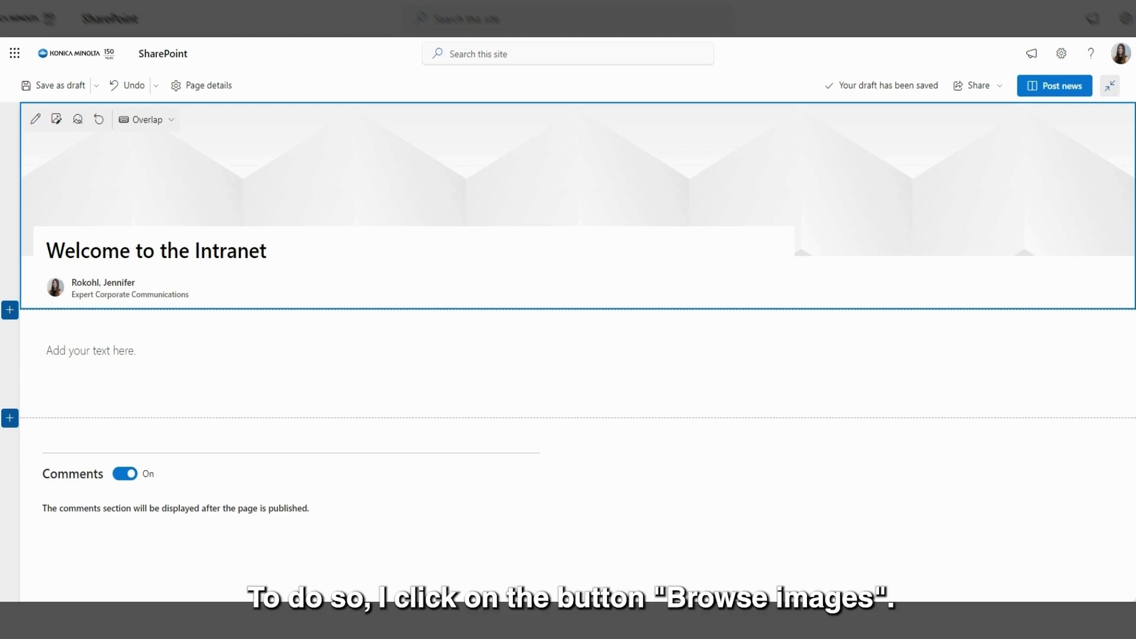
Step: Set the header image to the Earth-from-space stock photo found by searching 'global'
click(58, 121)
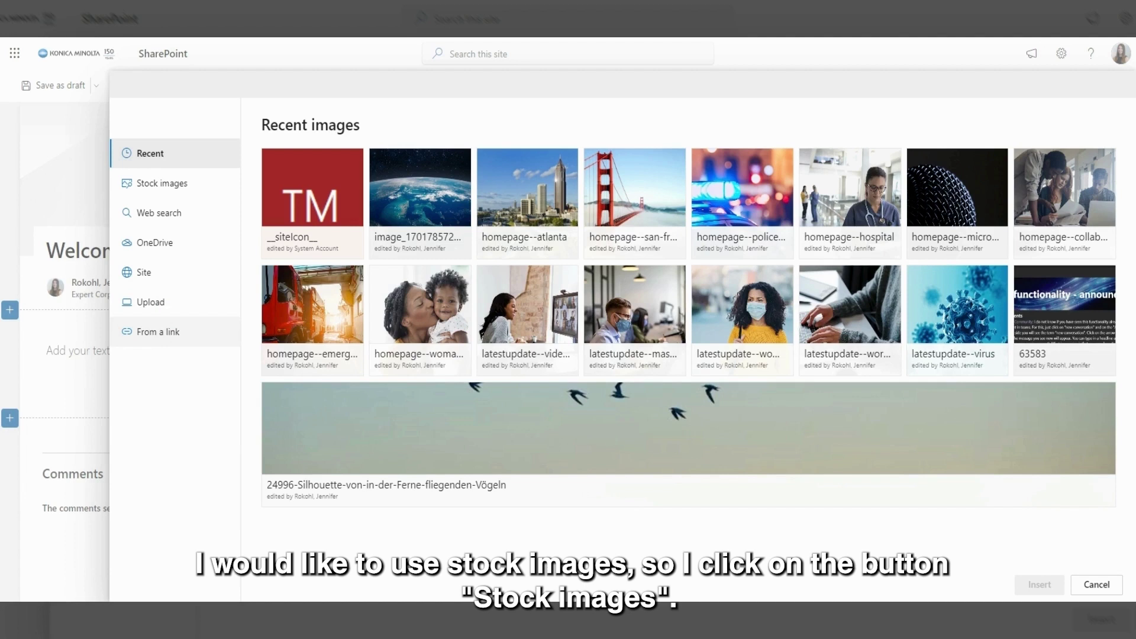
click(167, 189)
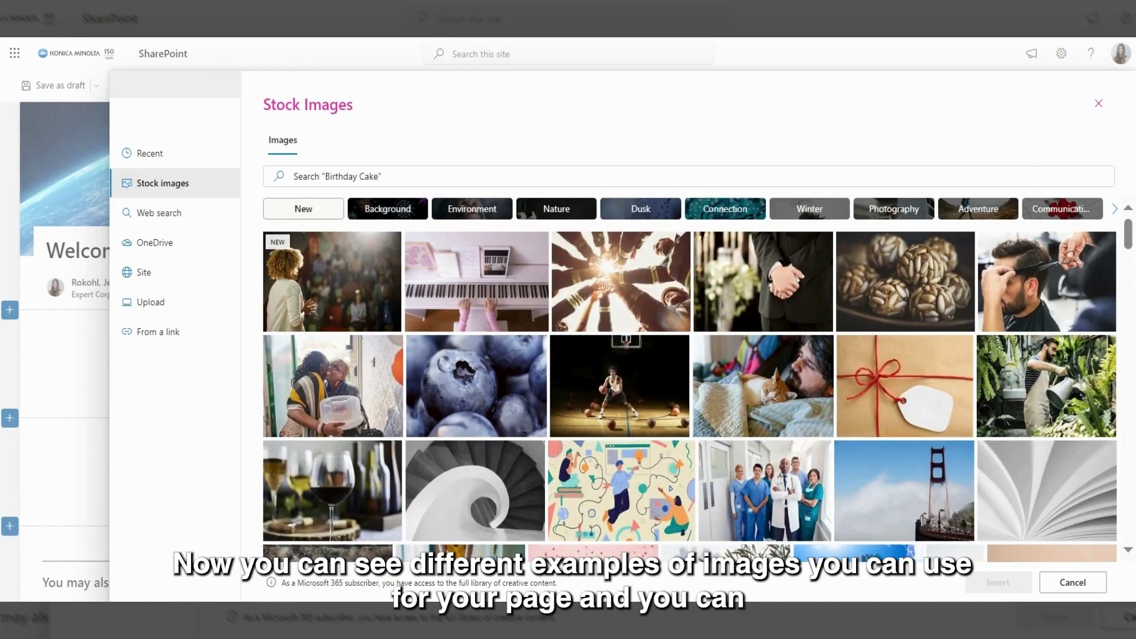
click(586, 176)
text(global)
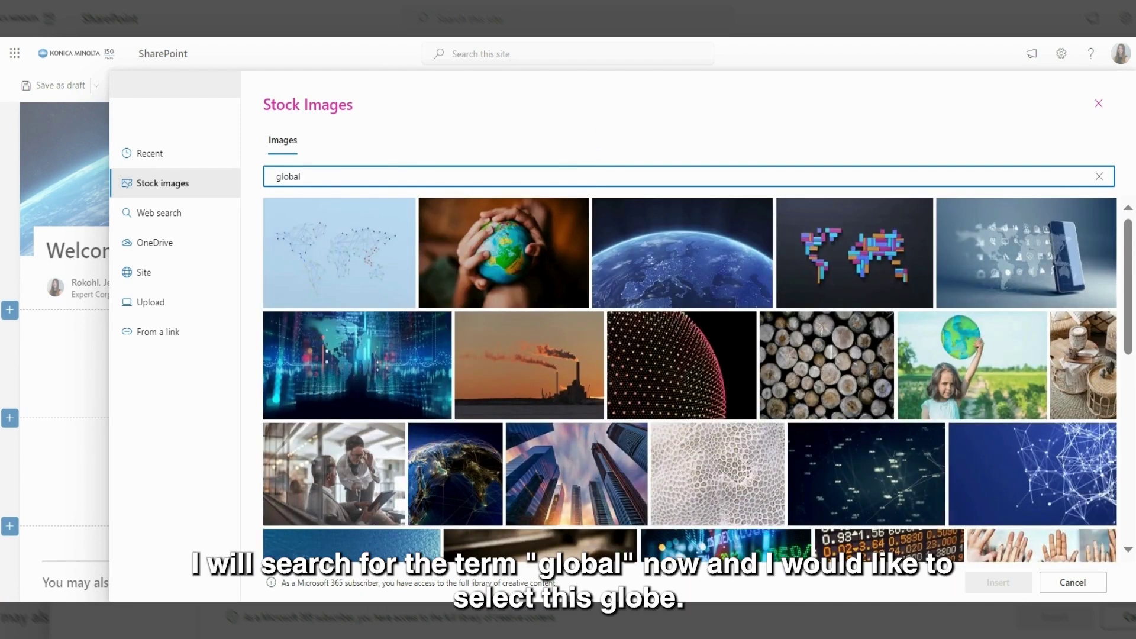
mouse_move(681, 226)
click(681, 226)
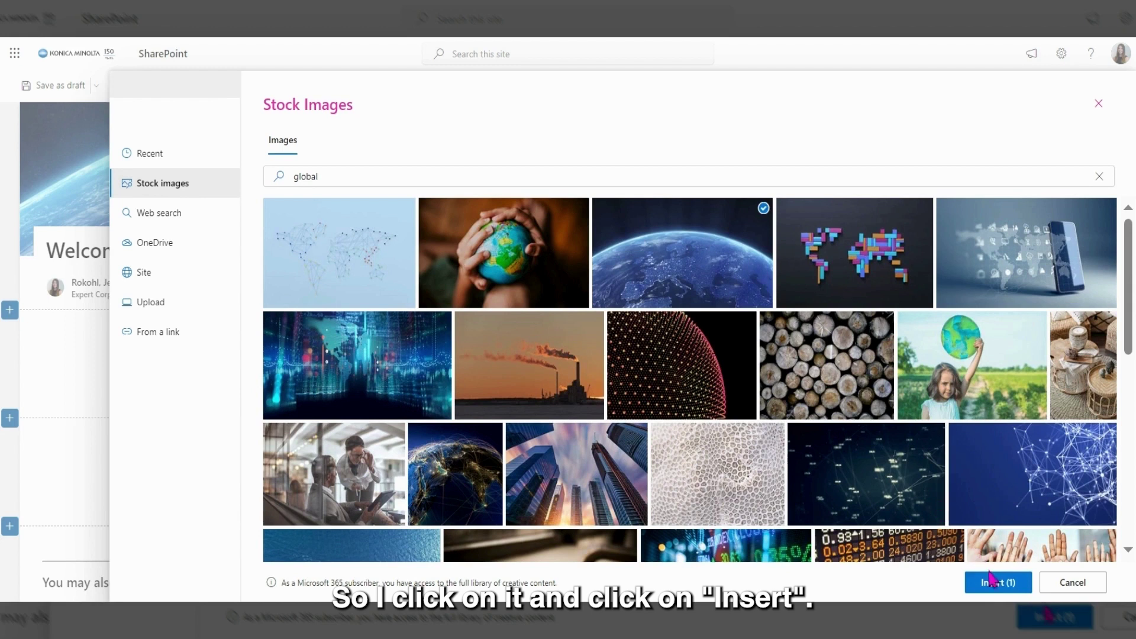
click(991, 583)
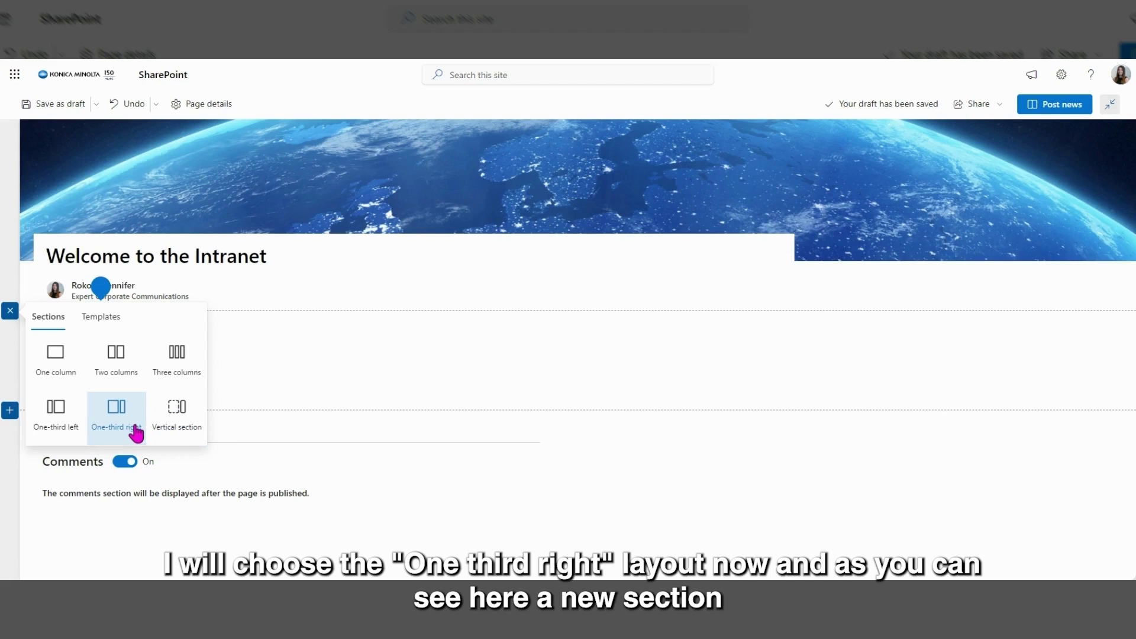
Step: Insert a One-third right two-column section beneath the post header
click(116, 414)
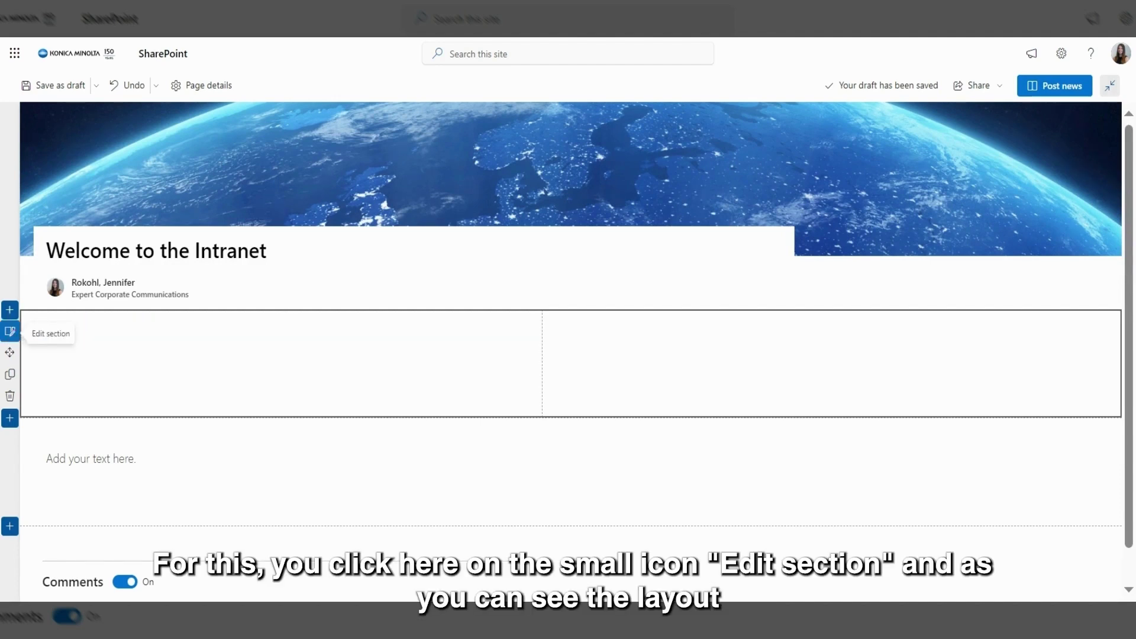
click(11, 335)
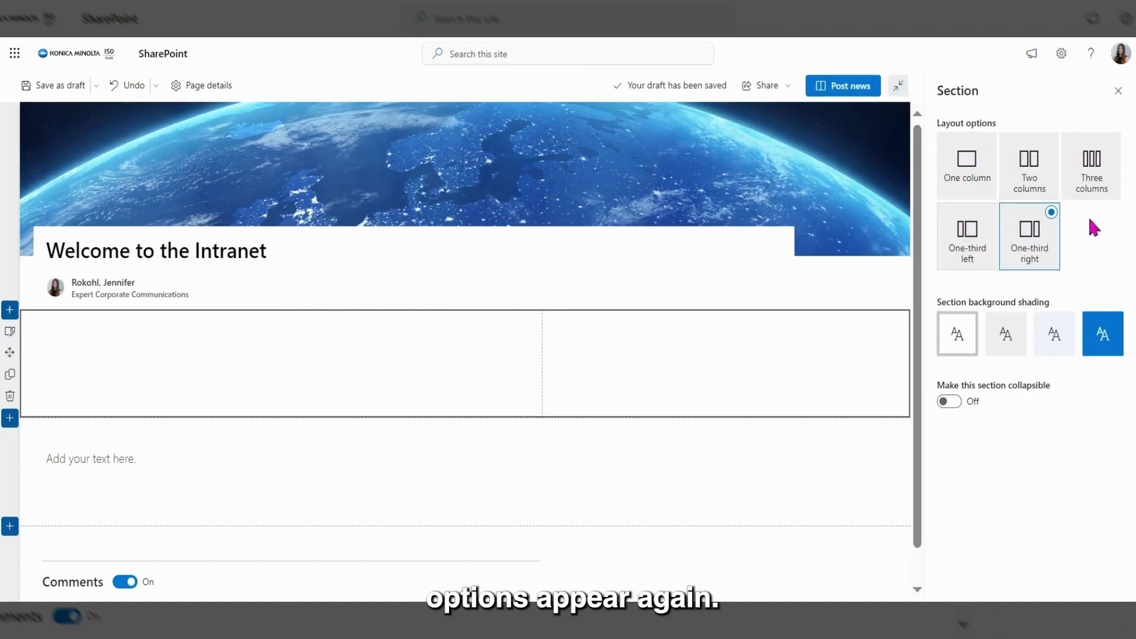
click(1037, 188)
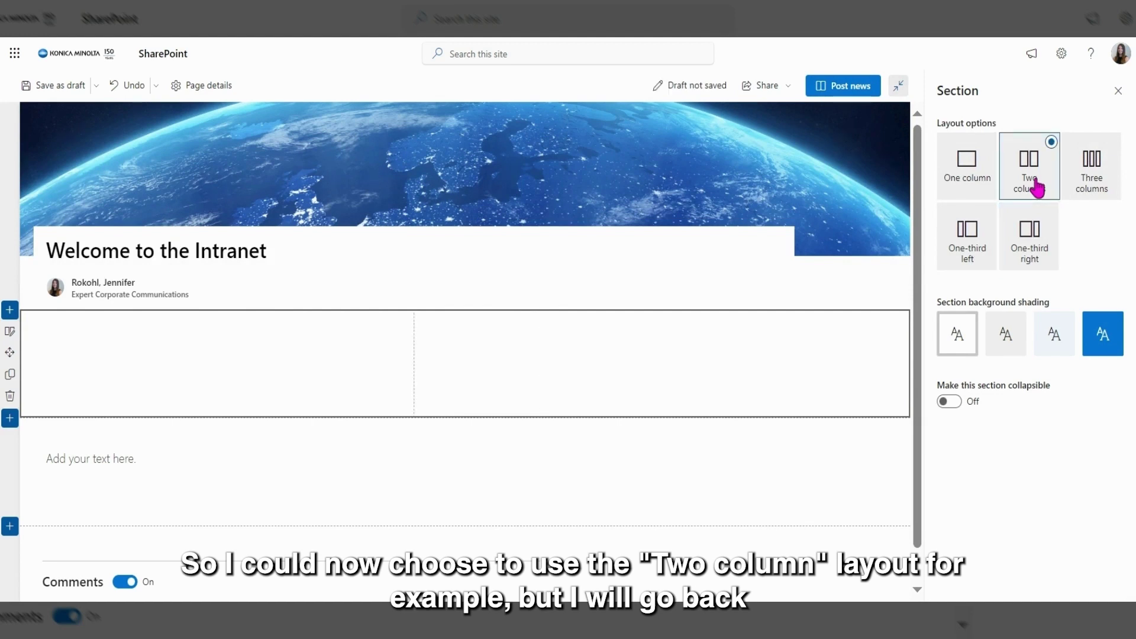
click(1037, 239)
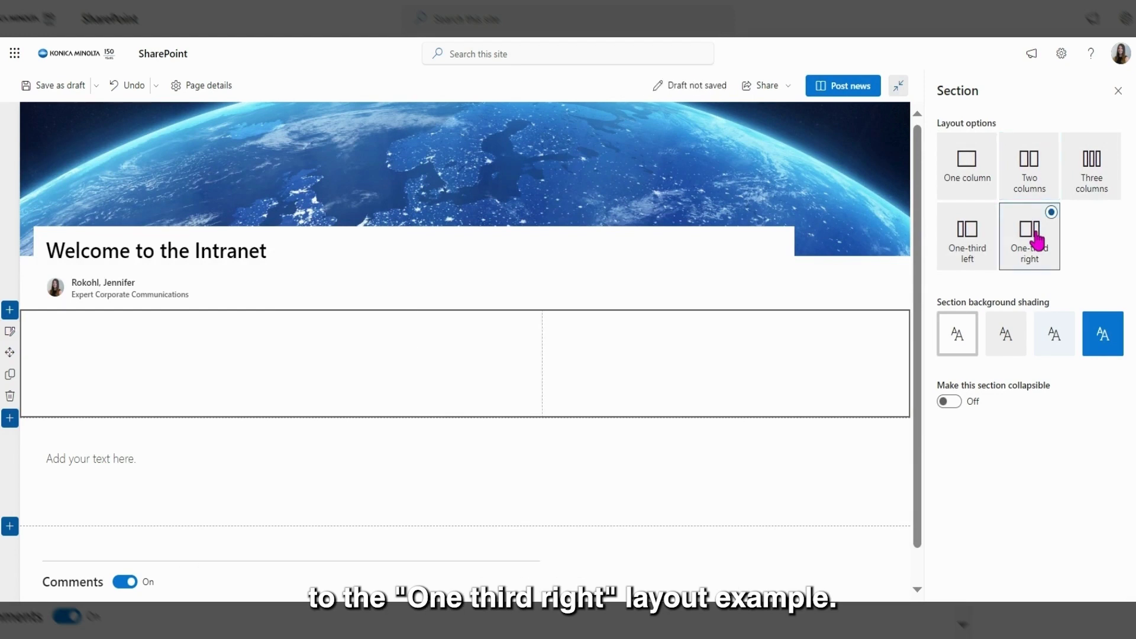
click(1119, 90)
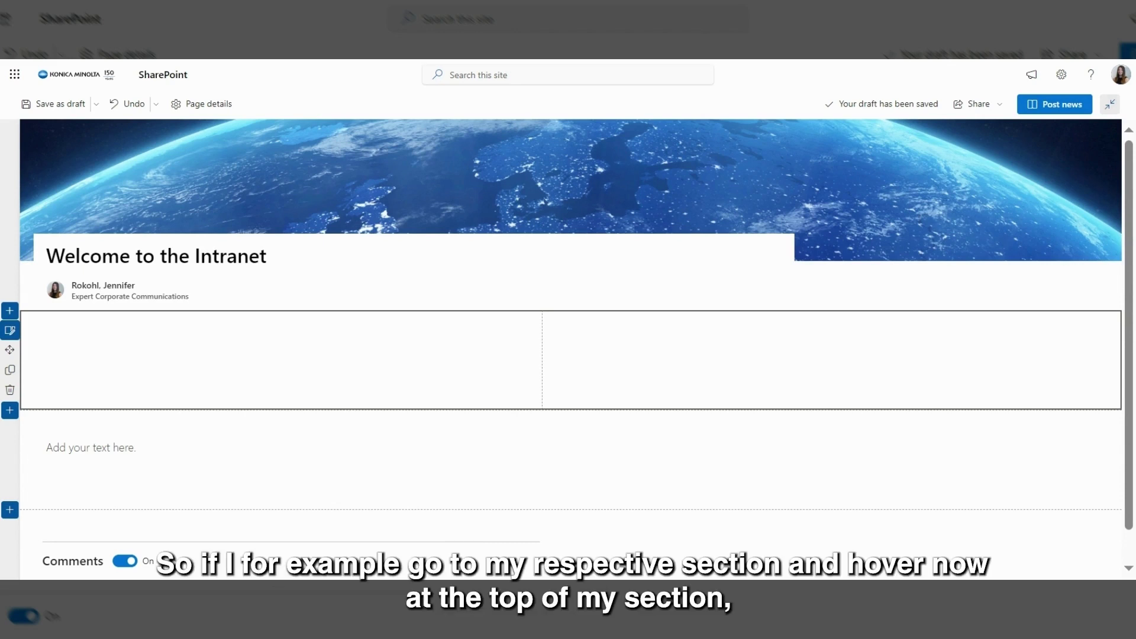
Step: Put a Text web part into the left column of the two-column section
mouse_move(347, 335)
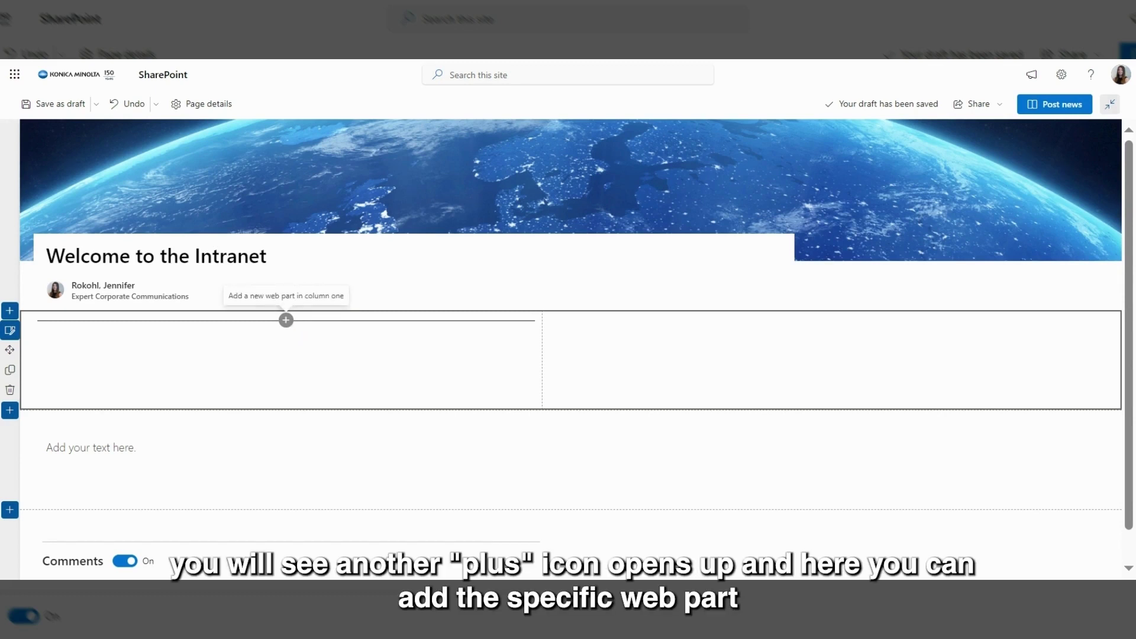
click(286, 320)
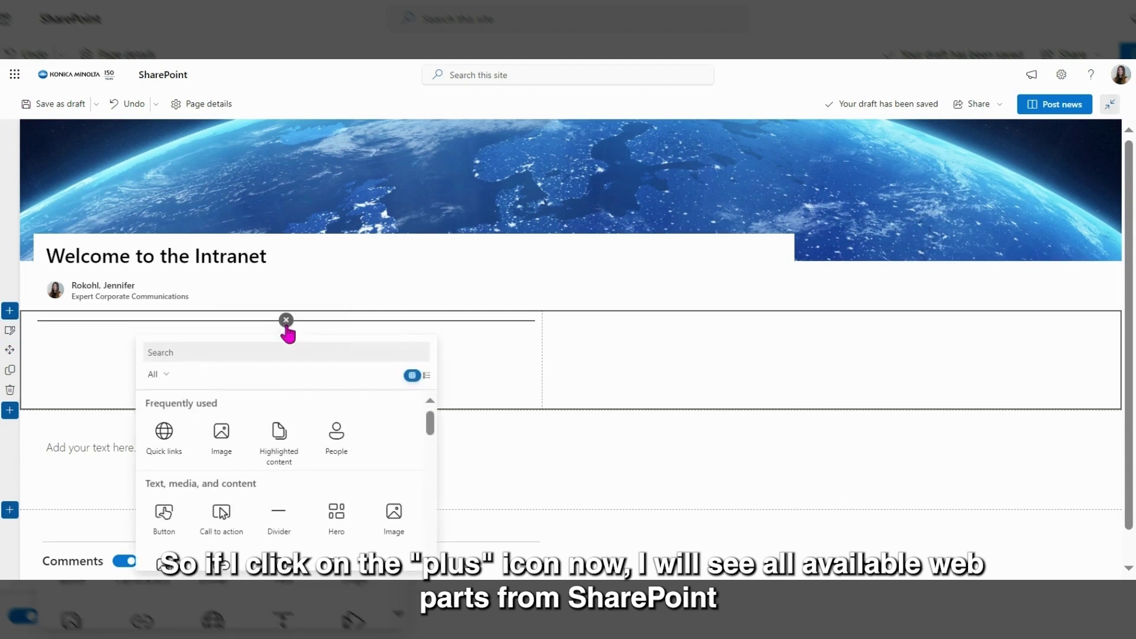
click(286, 320)
scroll(286, 320, down, 1)
click(285, 287)
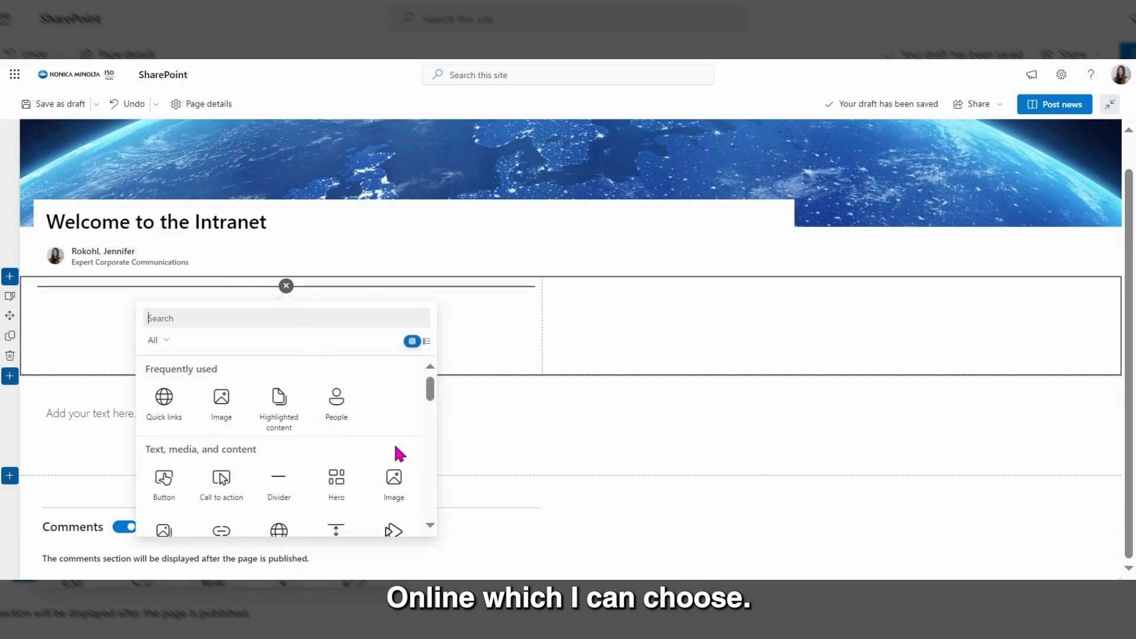
scroll(395, 453, down, 1)
scroll(394, 455, down, 1)
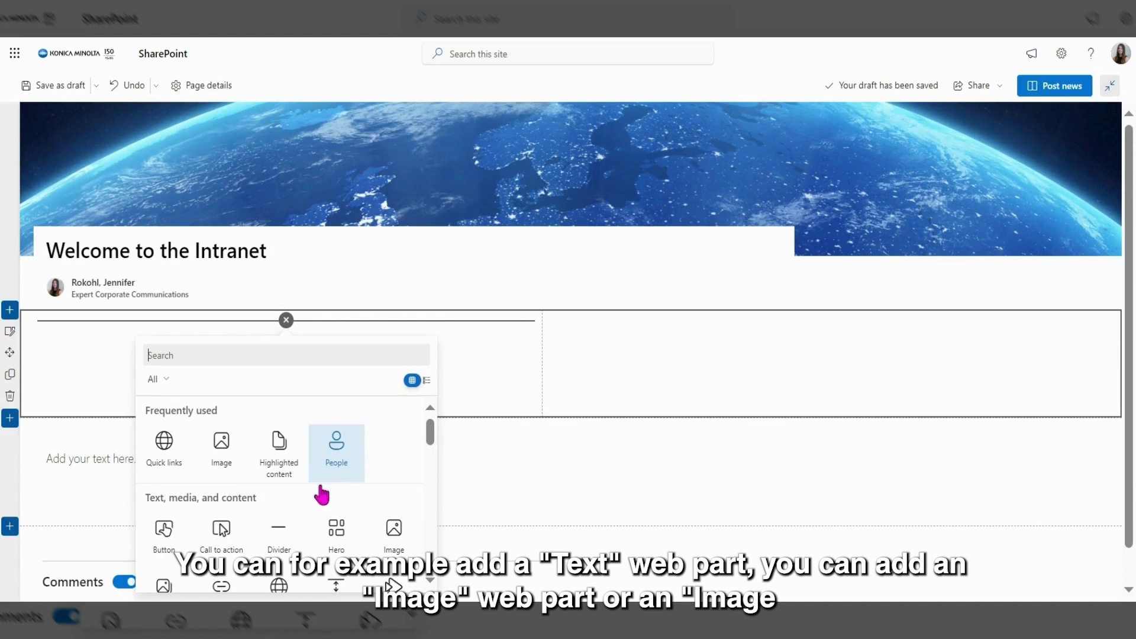
scroll(324, 496, down, 2)
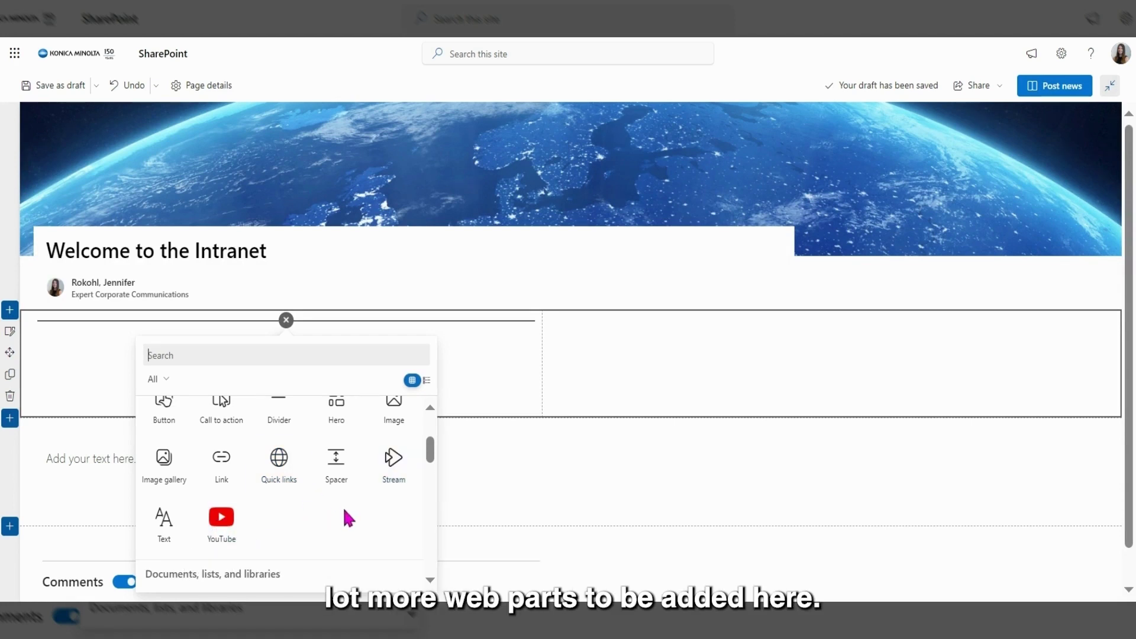
scroll(282, 422, up, 2)
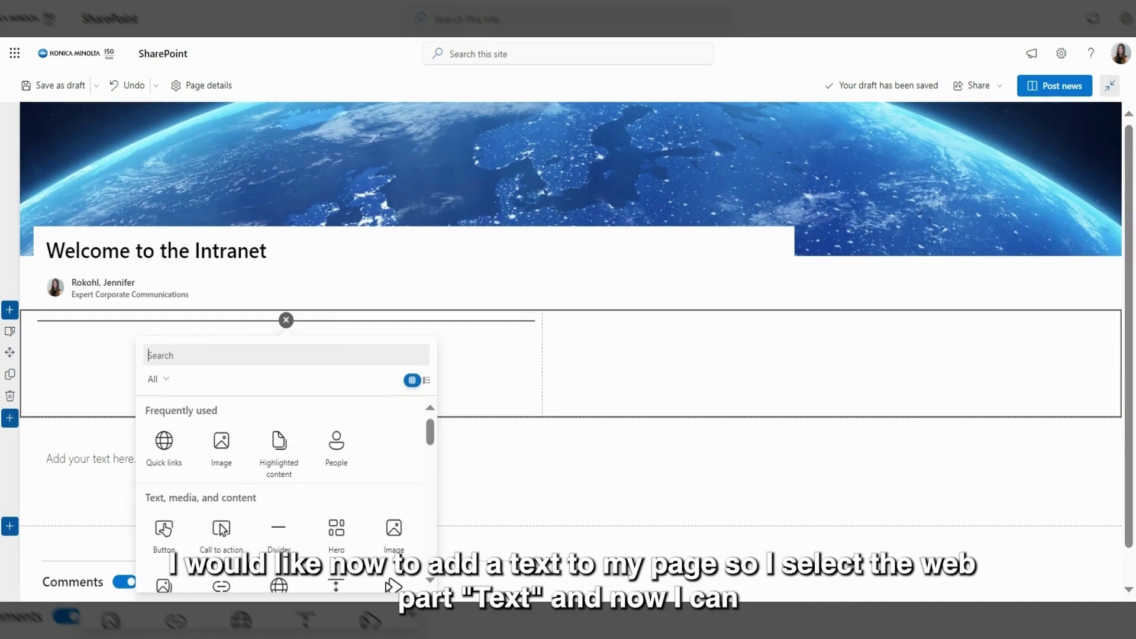
scroll(374, 438, down, 2)
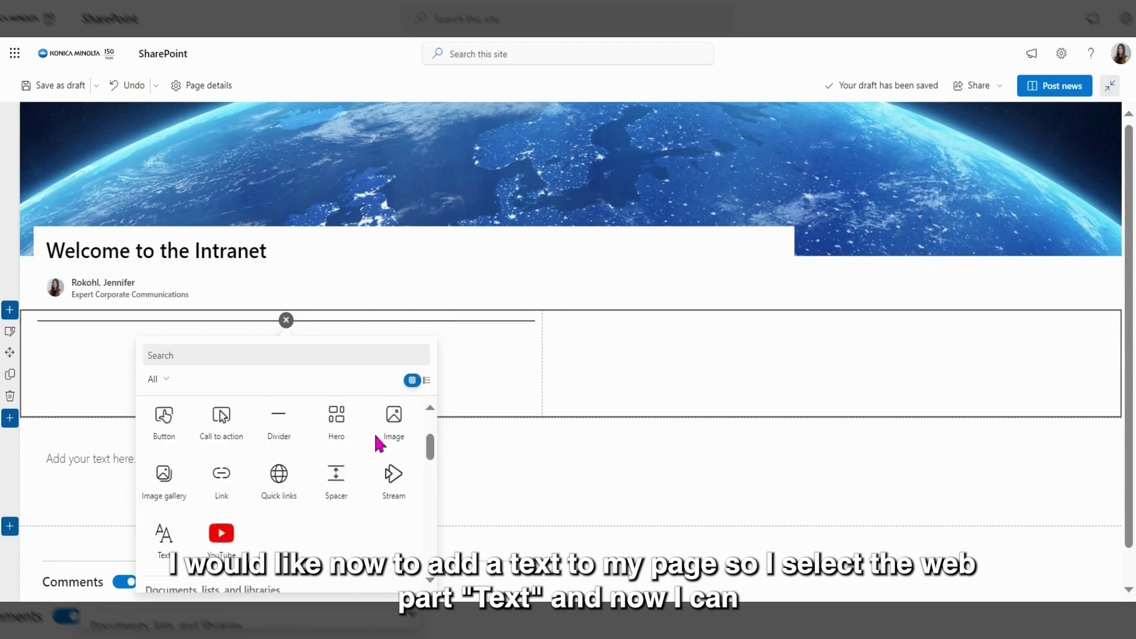
click(164, 549)
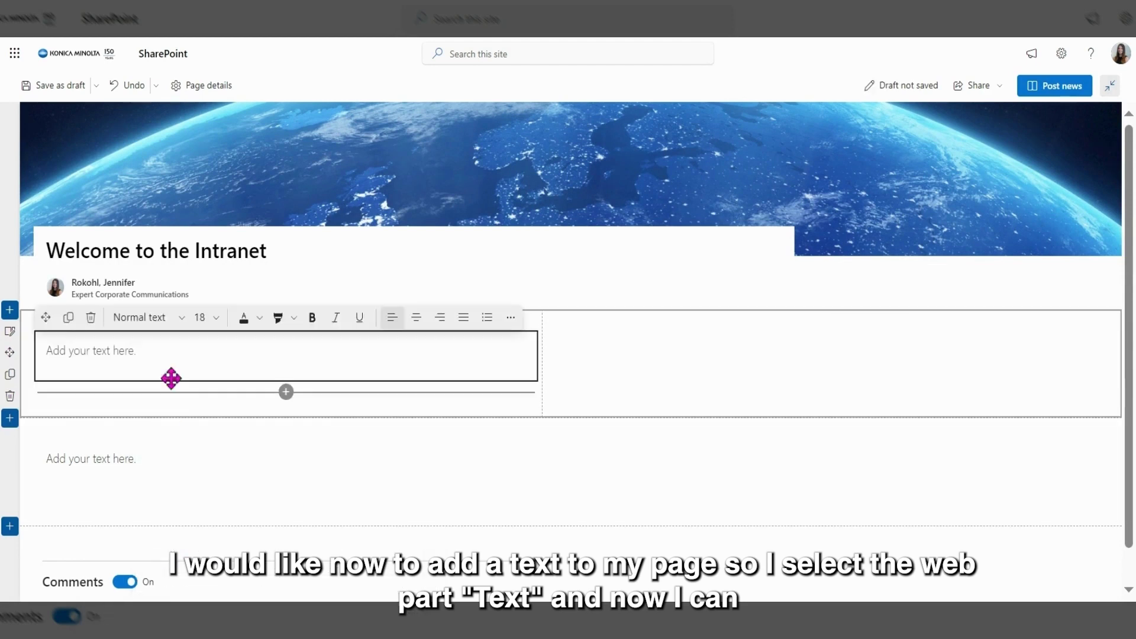
Step: Write 'Welcome to the Intranet' in the left column's text block and finish editing it
text(Welcome to the Intranet)
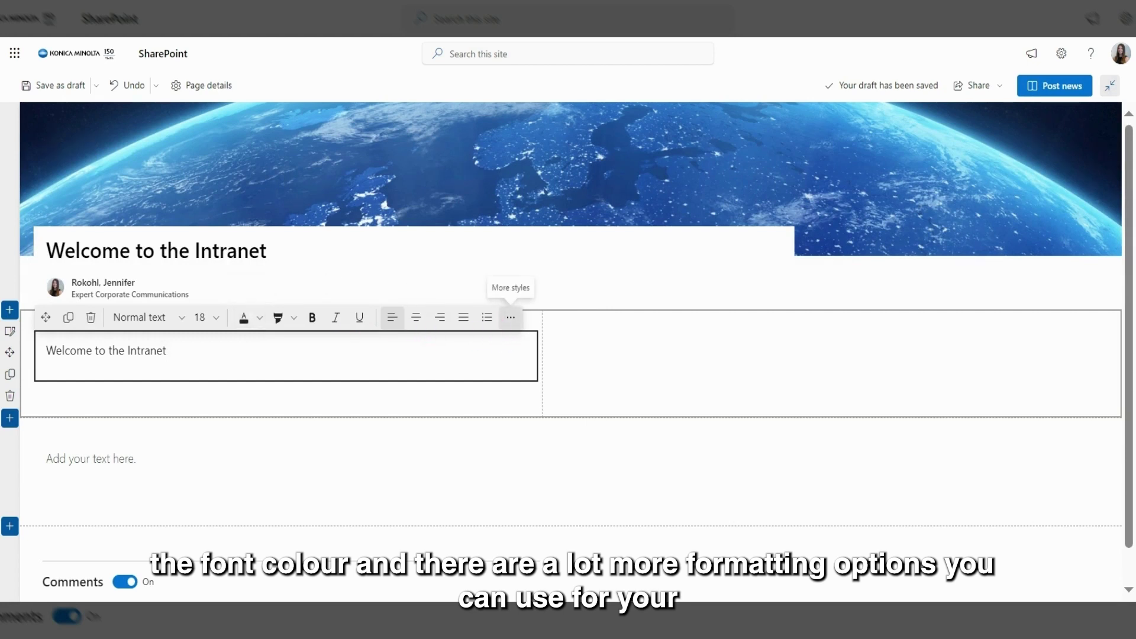
click(693, 307)
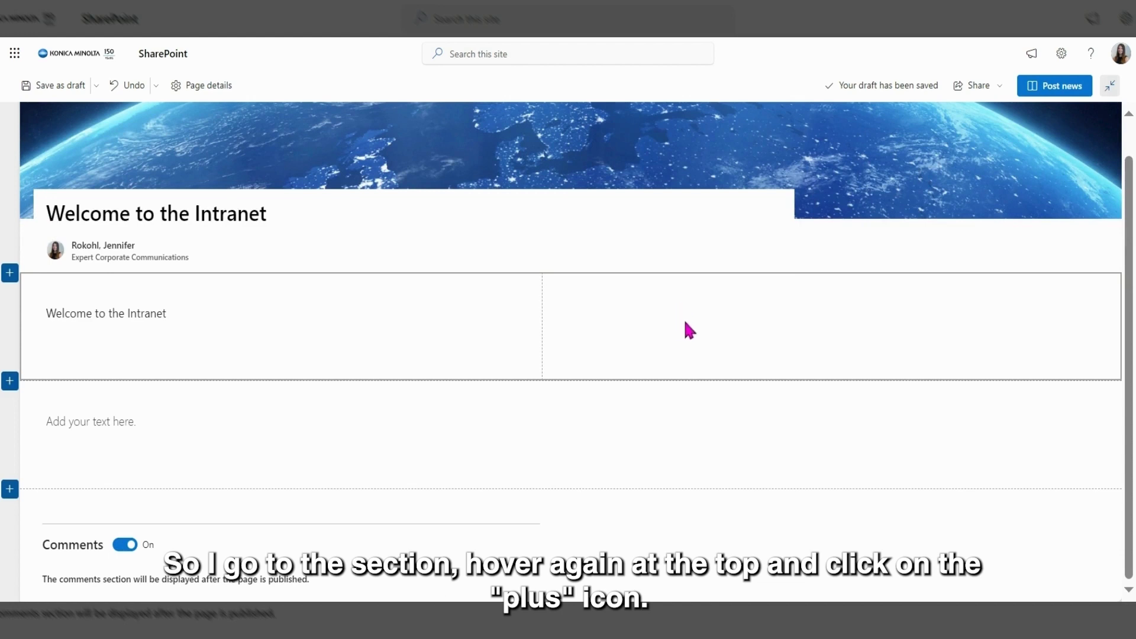
mouse_move(672, 296)
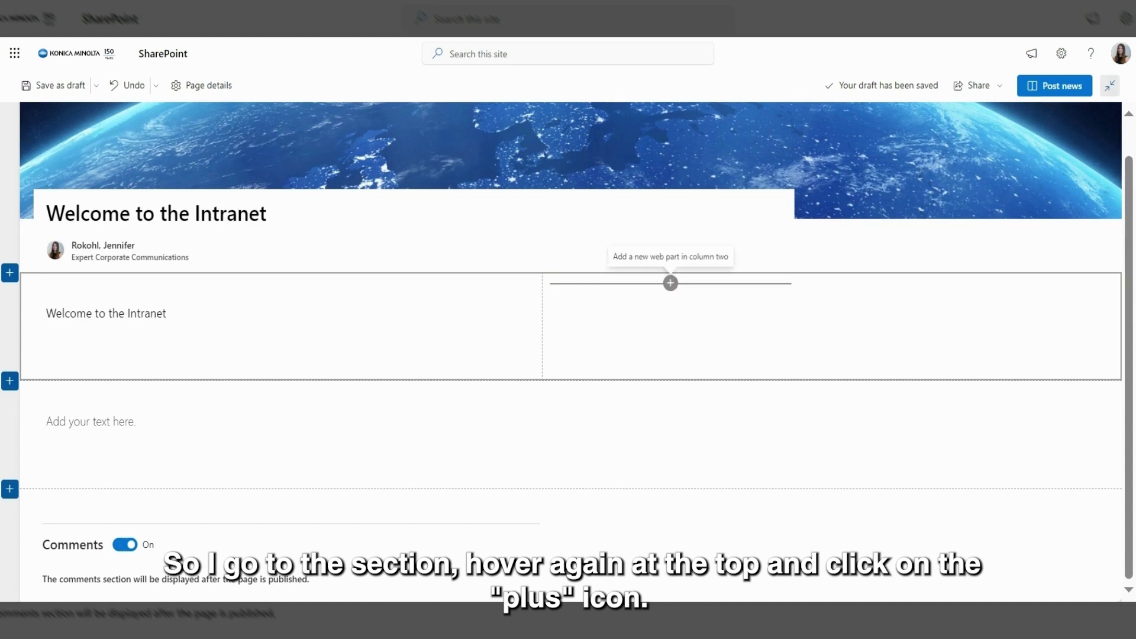
Step: Add an Image web part with the stock photo of a gardener watering plants to the right column
click(672, 285)
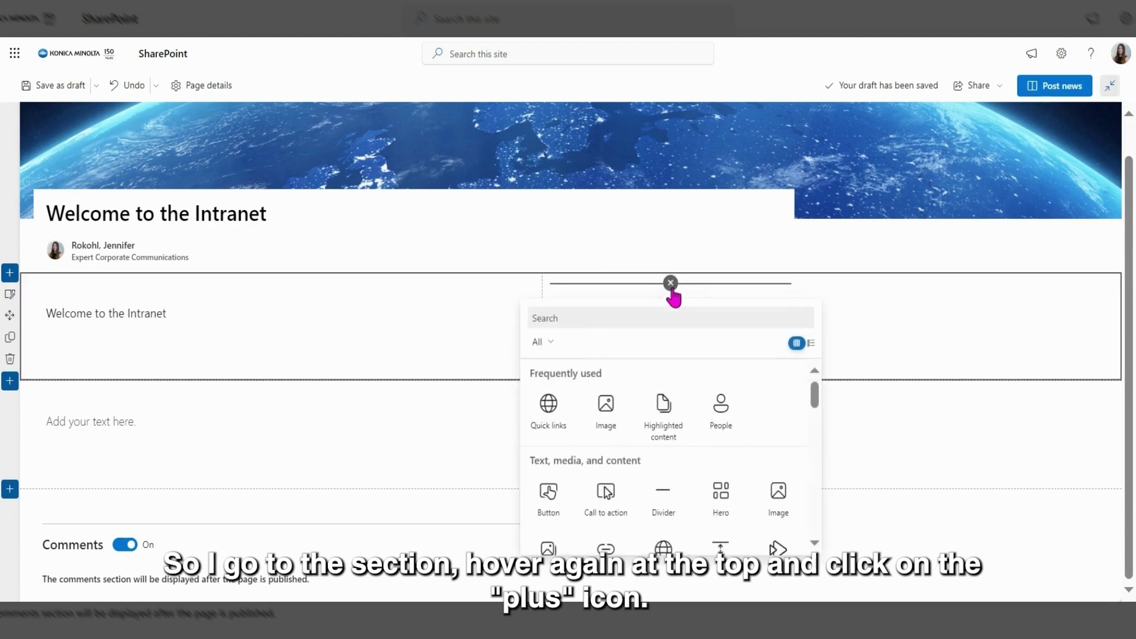
click(779, 497)
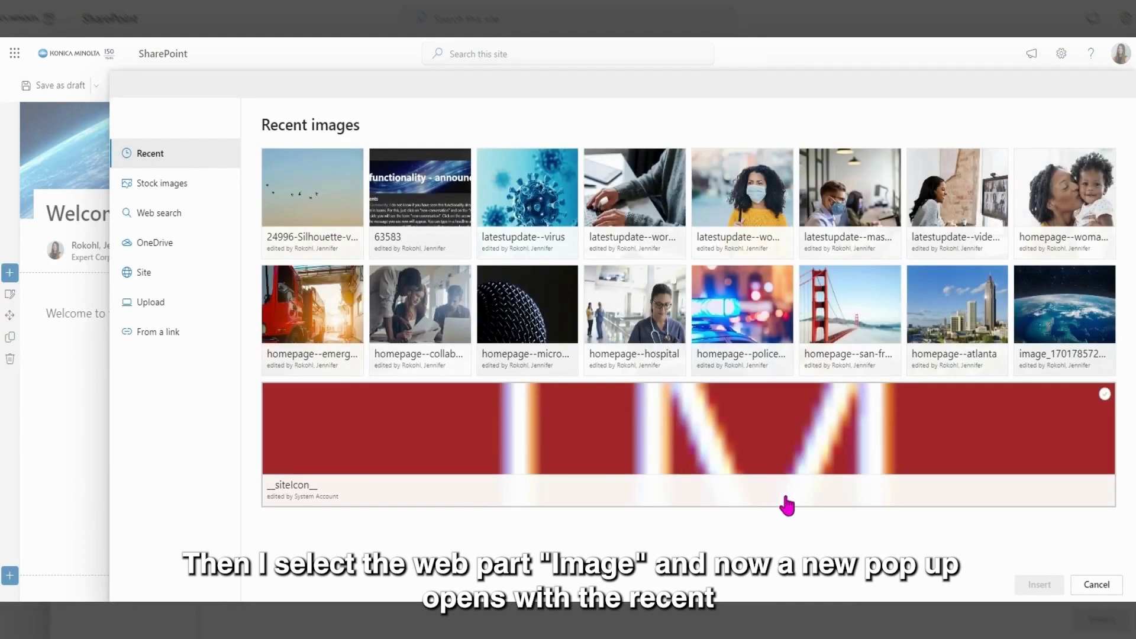
click(200, 190)
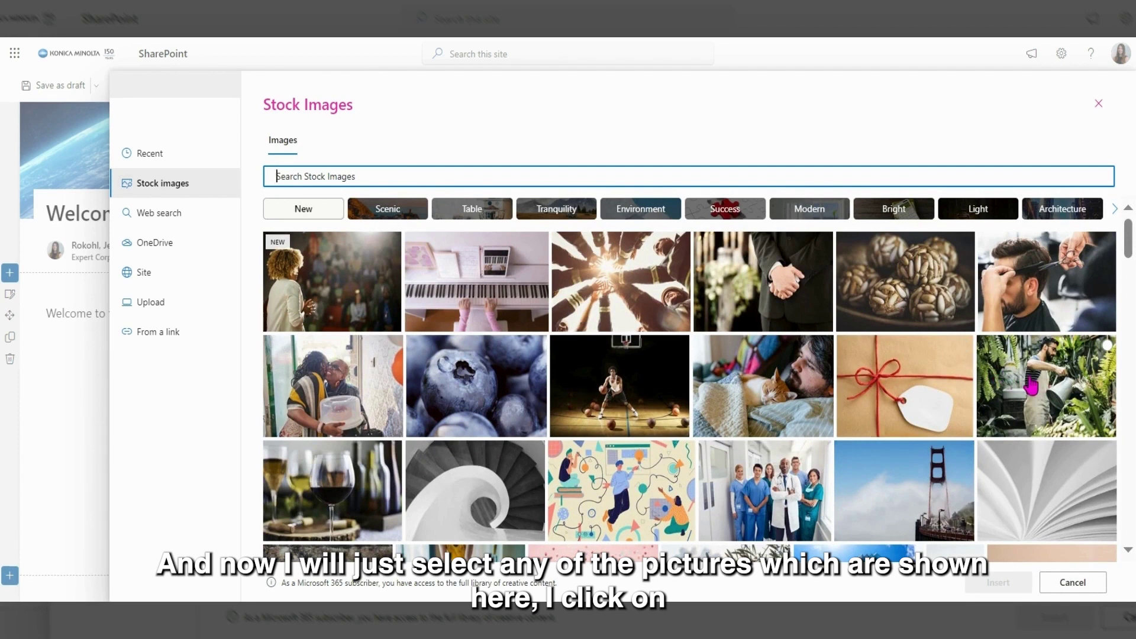
click(1031, 386)
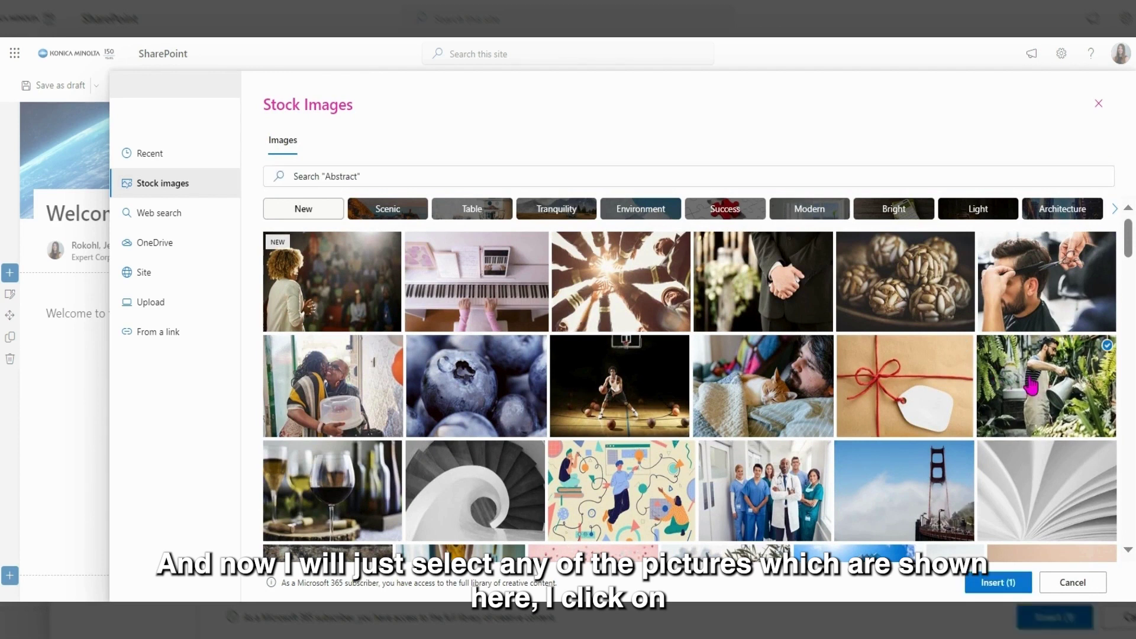
click(995, 583)
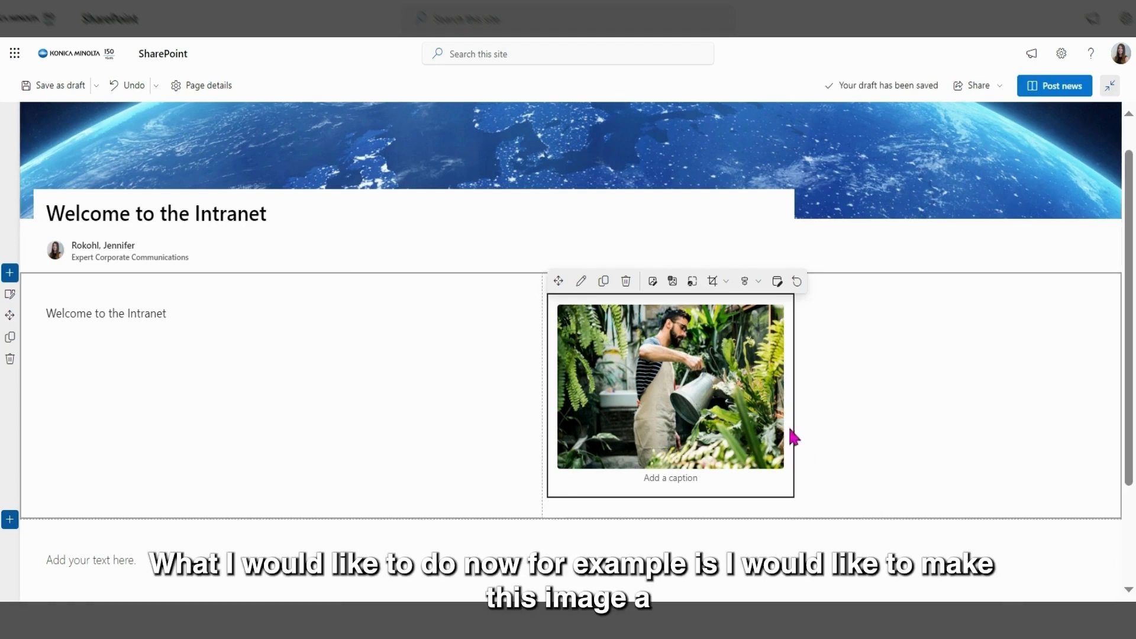
Step: Make the gardener photo smaller using its bottom-right resize handle
click(771, 414)
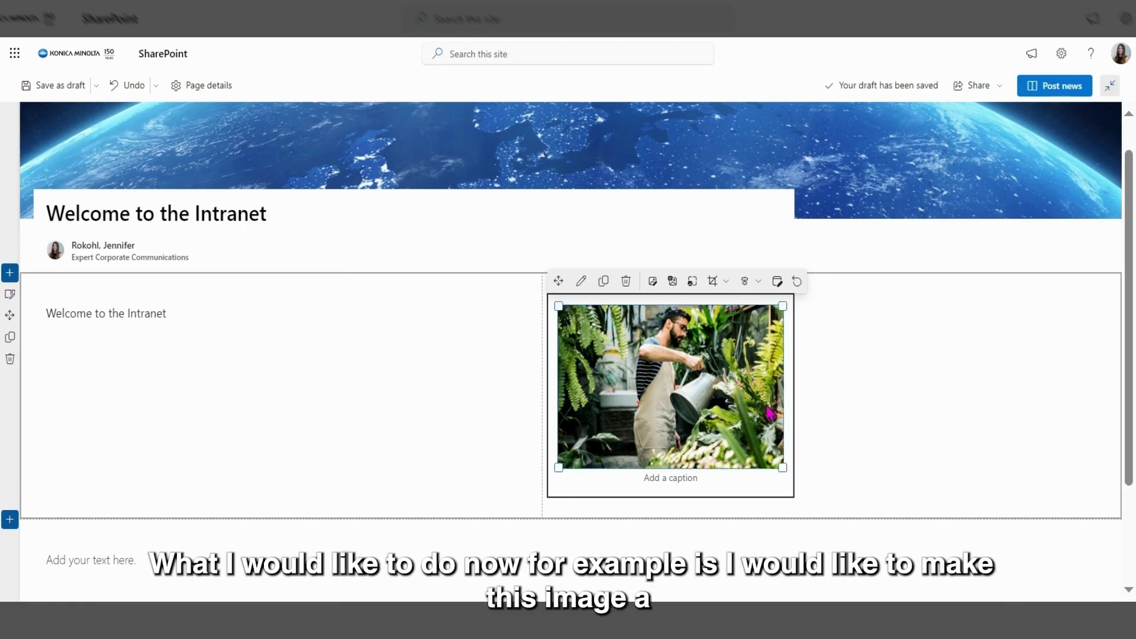
click(783, 474)
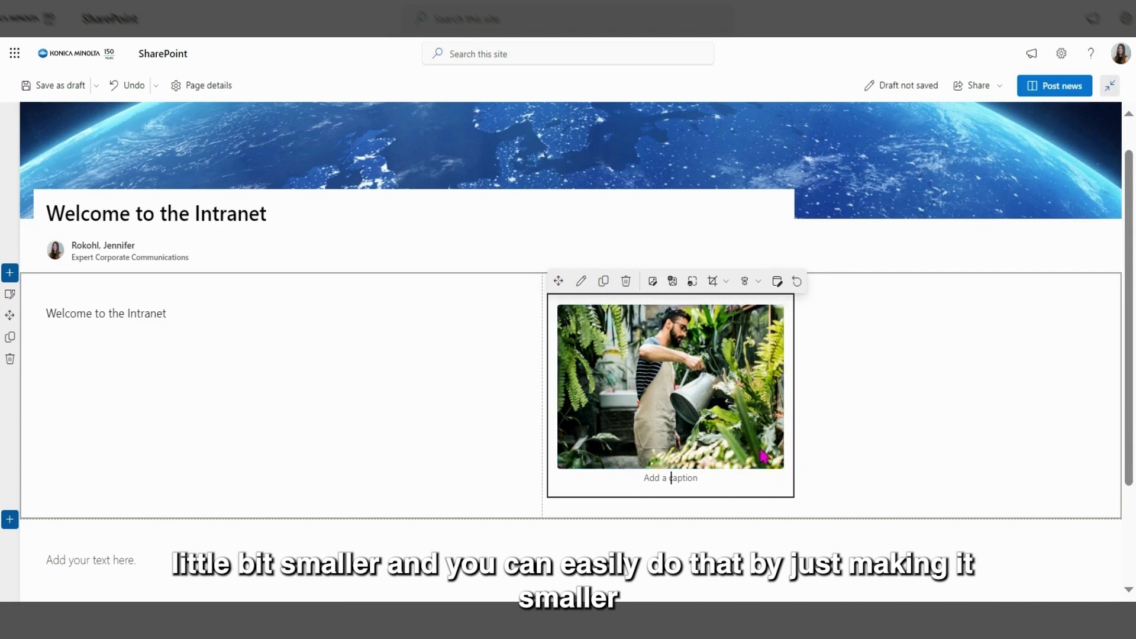
drag(782, 467, 756, 446)
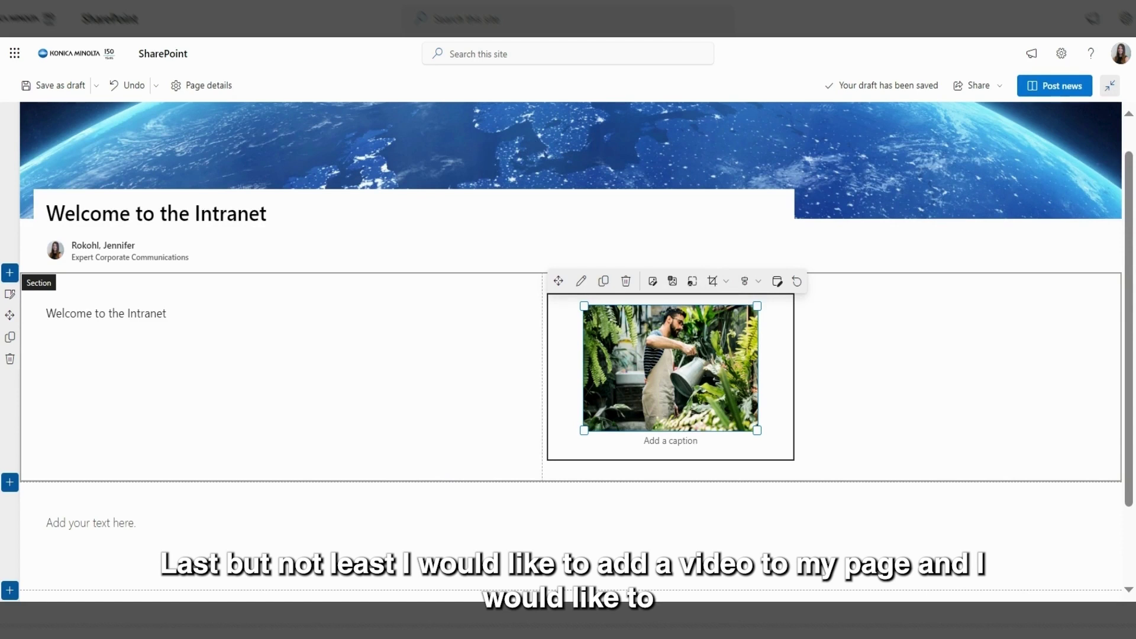
scroll(569, 349, down, 1)
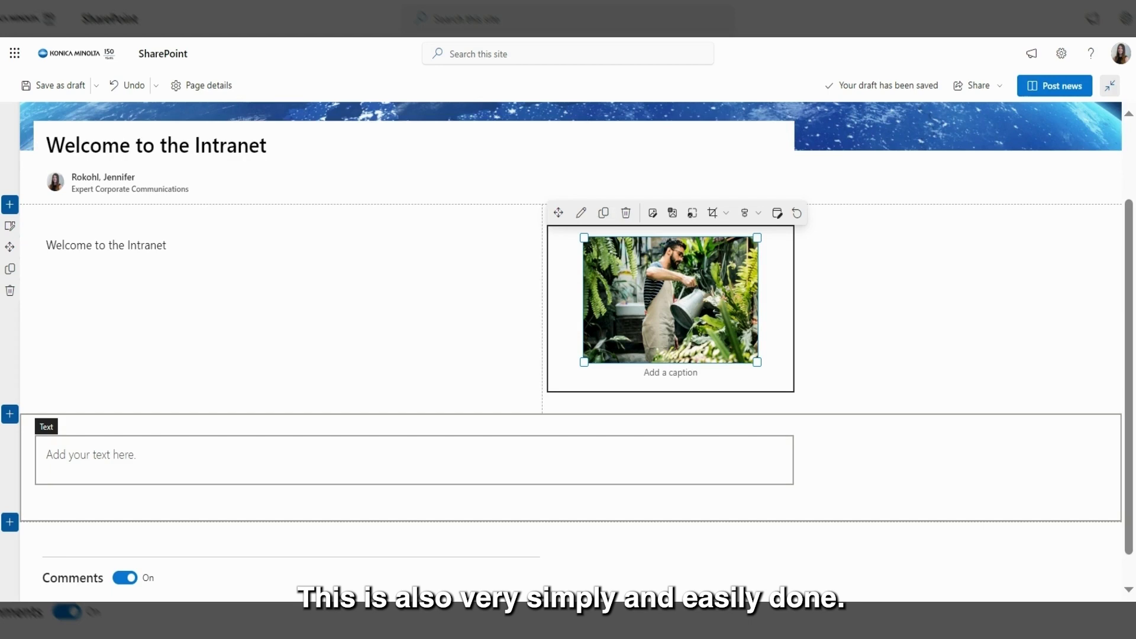
Step: Delete the empty text block below the photo and add a Stream web part in its place
click(203, 440)
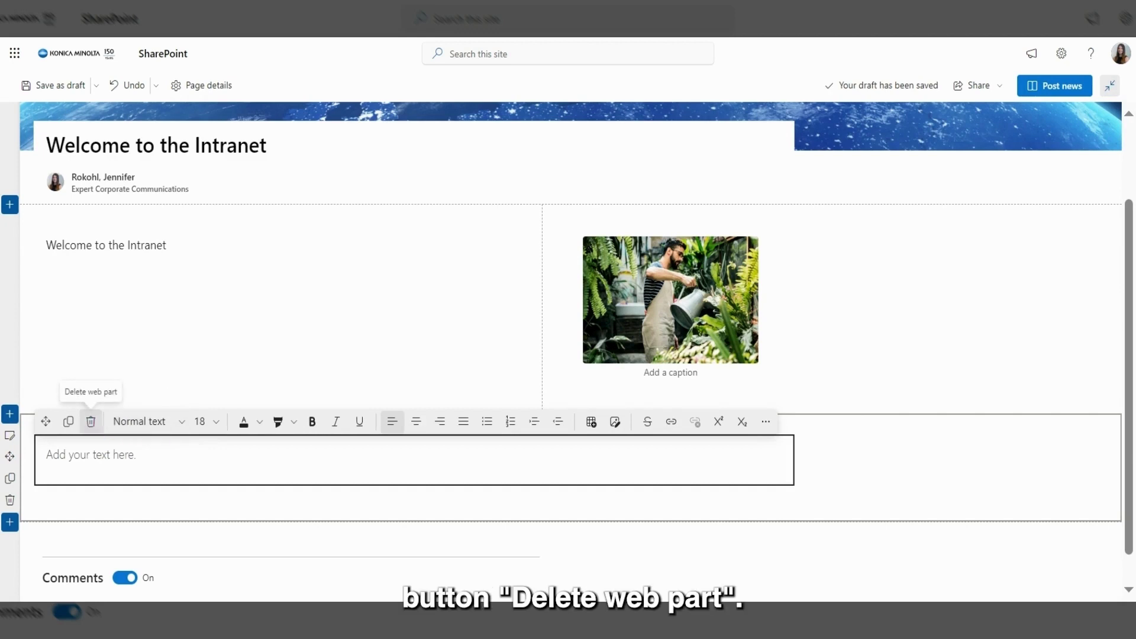
click(93, 421)
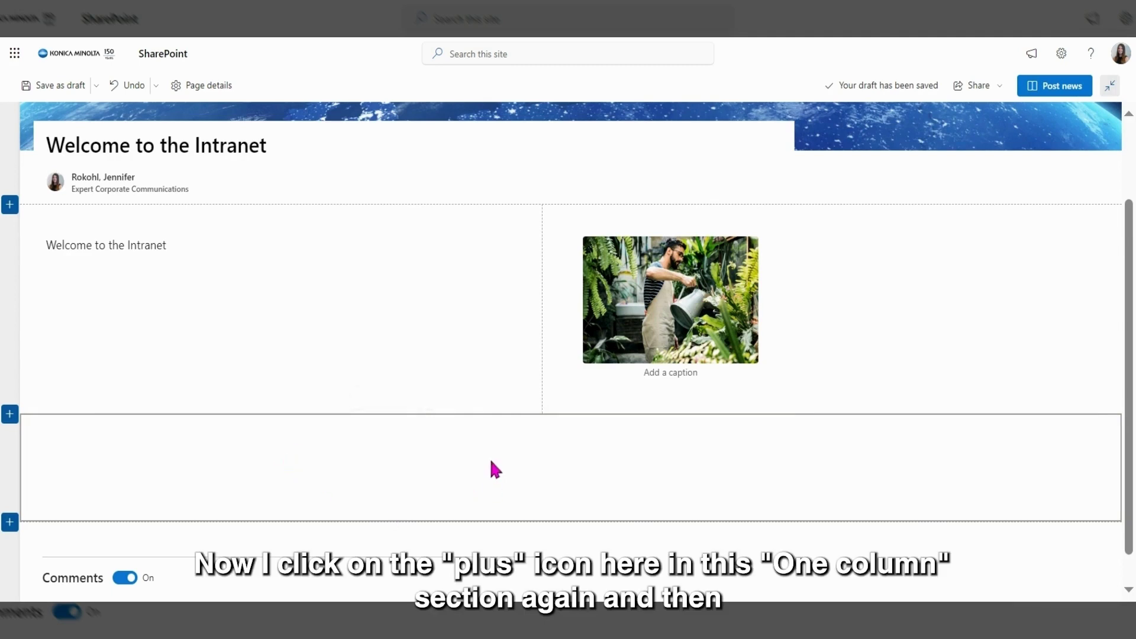
click(413, 425)
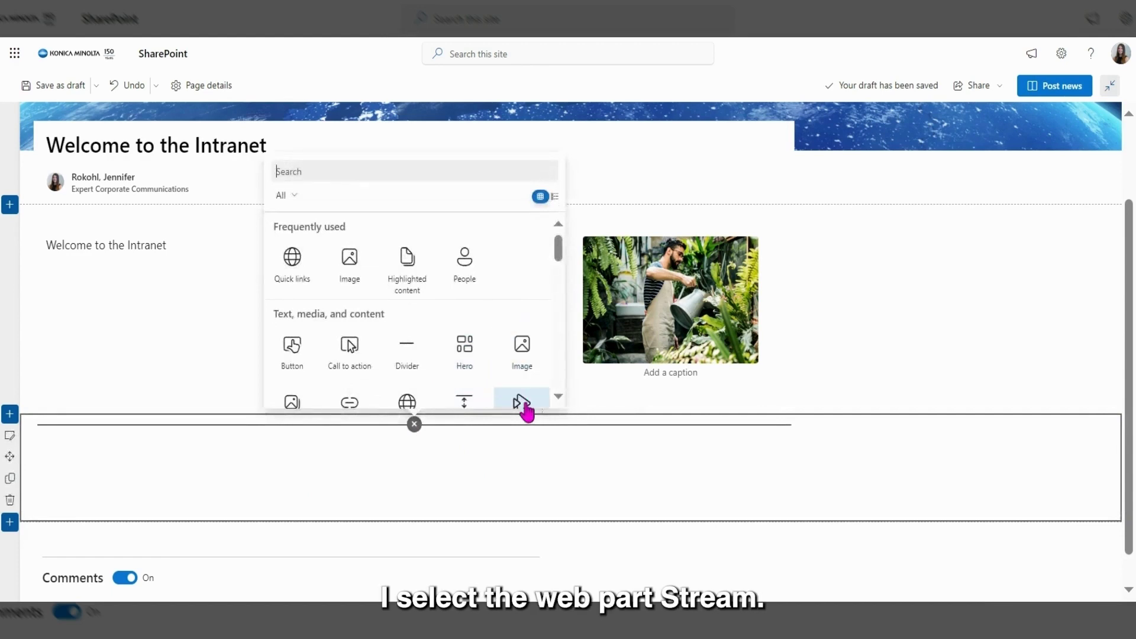
scroll(515, 342, down, 2)
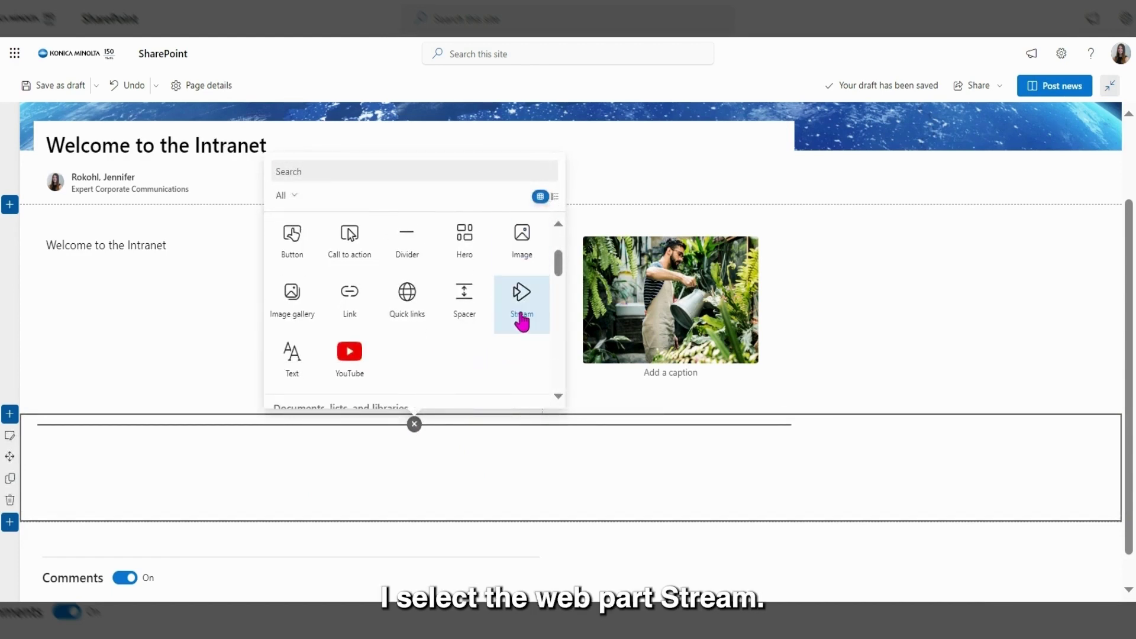
click(522, 322)
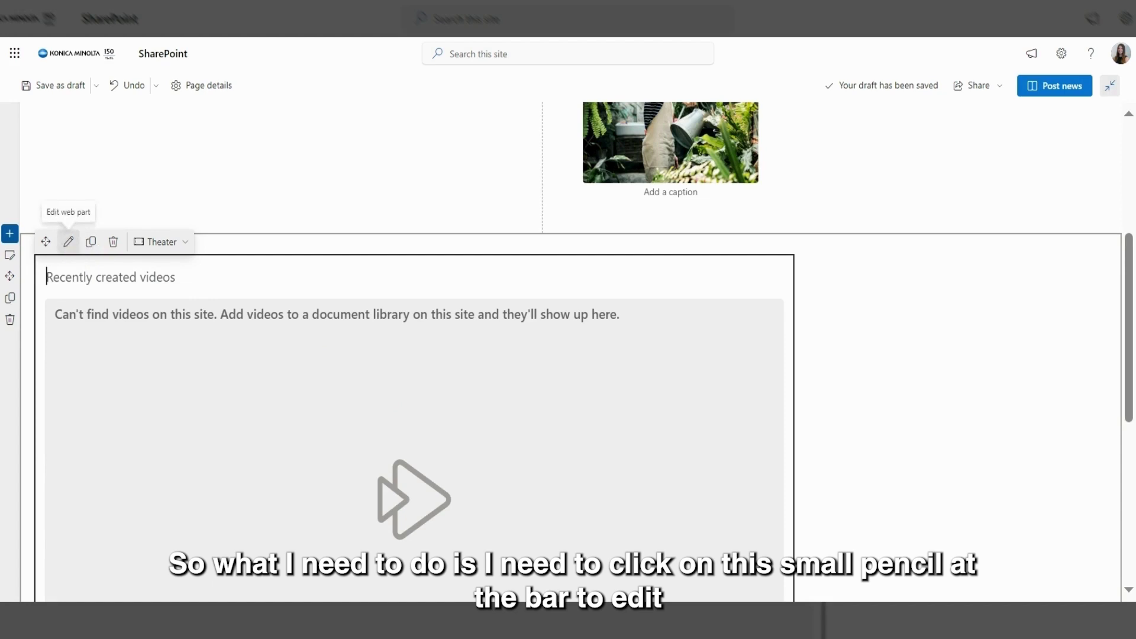
Step: Set the Stream source to the single video 'How to create content in SharePoint Online' via a pasted link
click(69, 244)
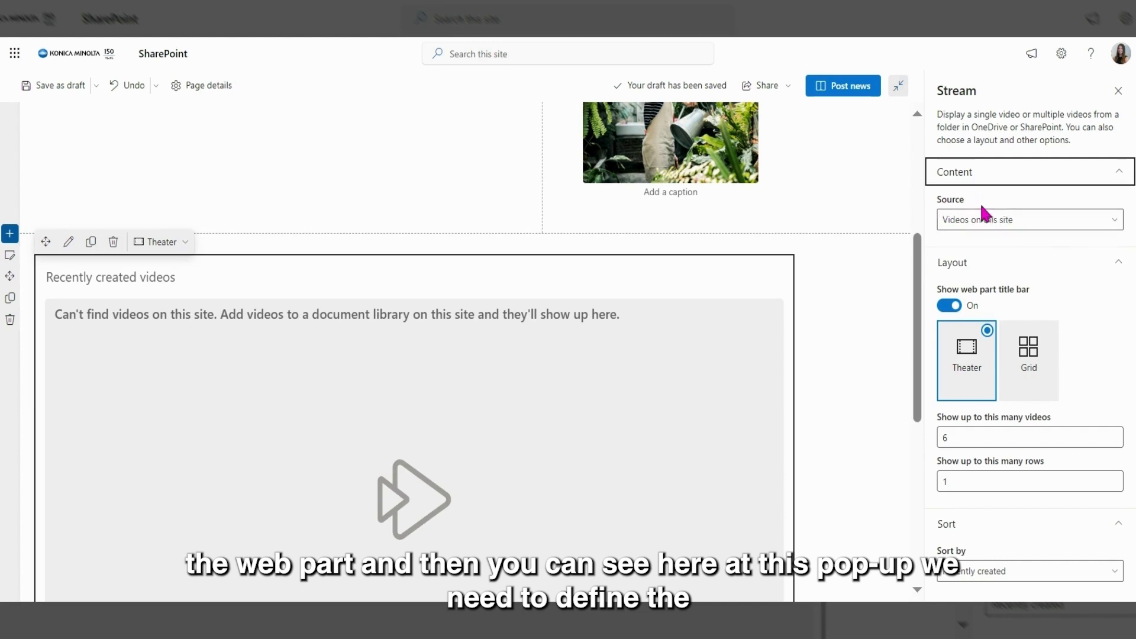
click(1117, 225)
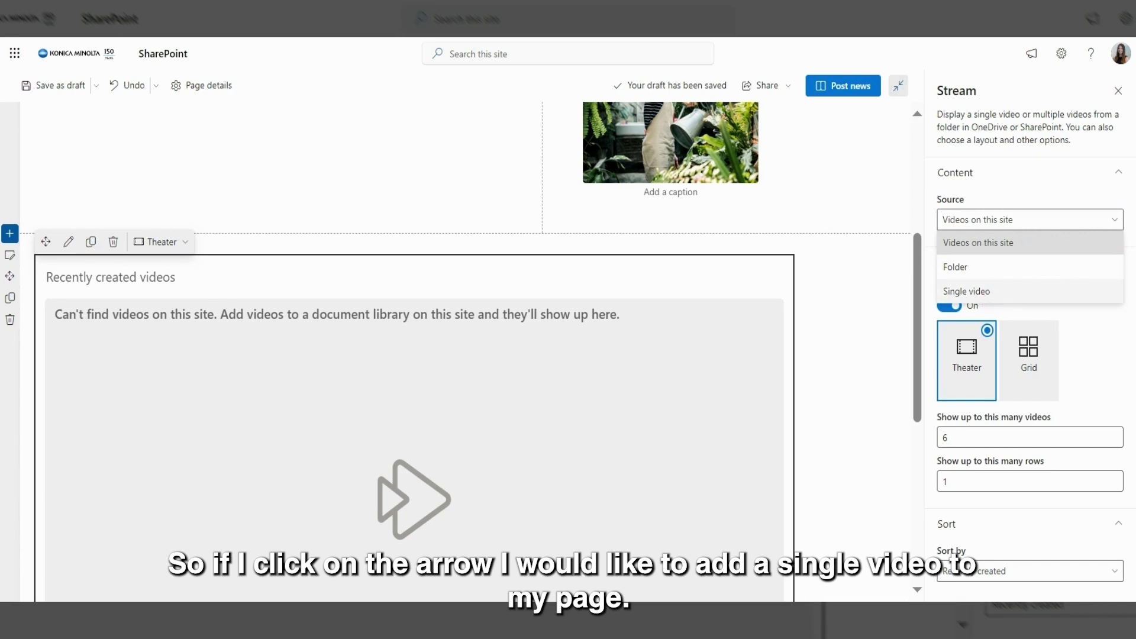
click(989, 298)
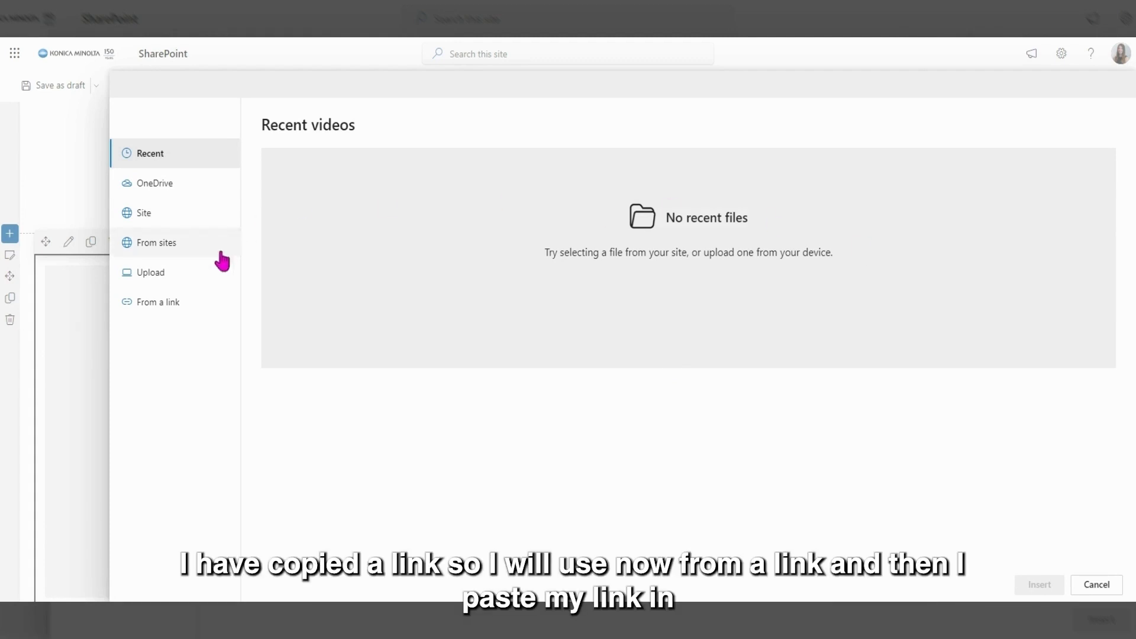
click(174, 306)
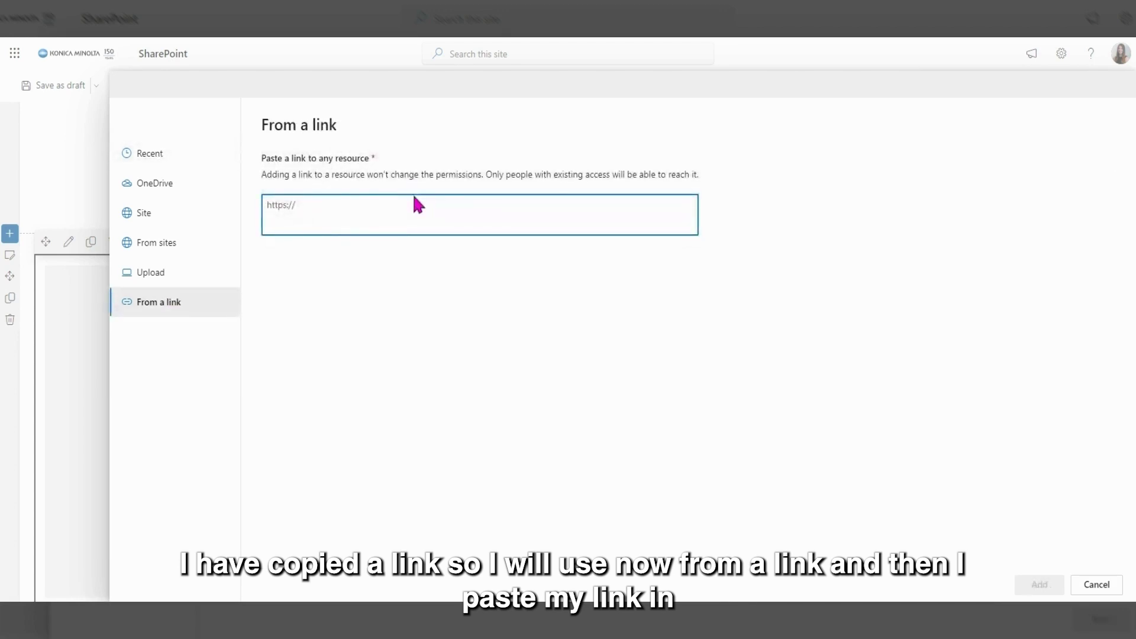
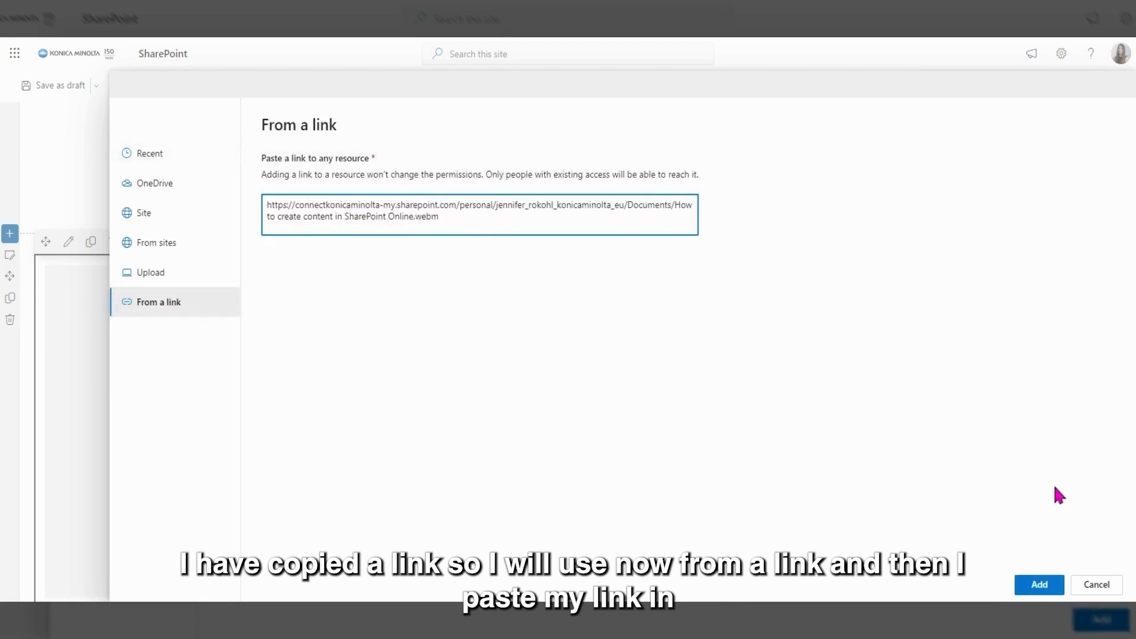
click(1039, 586)
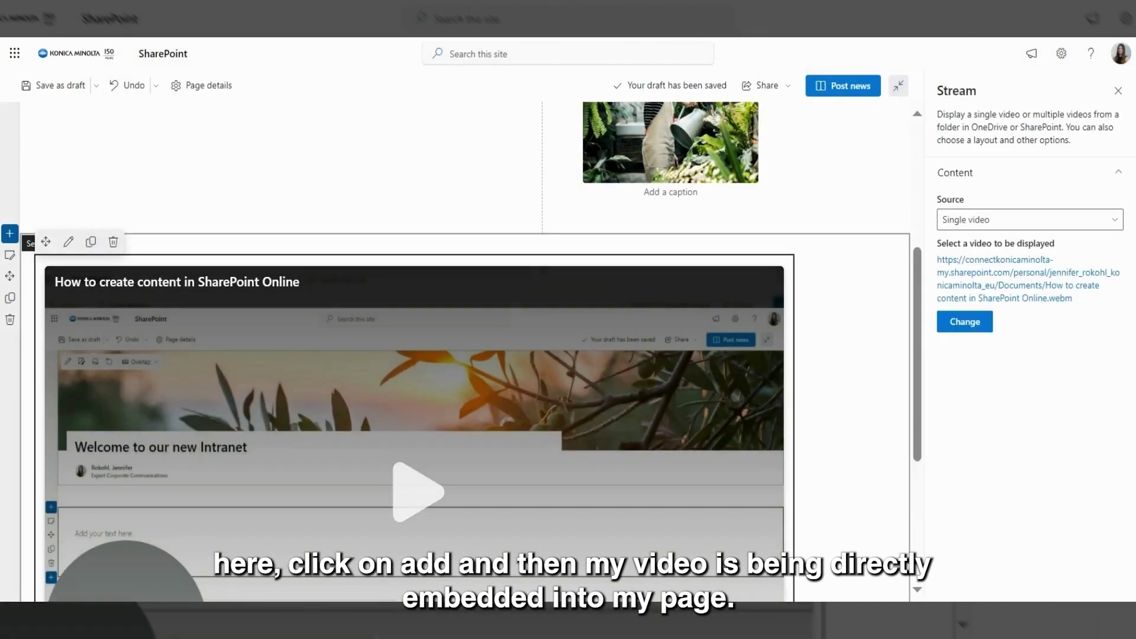
Step: Close the video settings, save 'Welcome to the Intranet' as a draft, review it and post it
click(1119, 91)
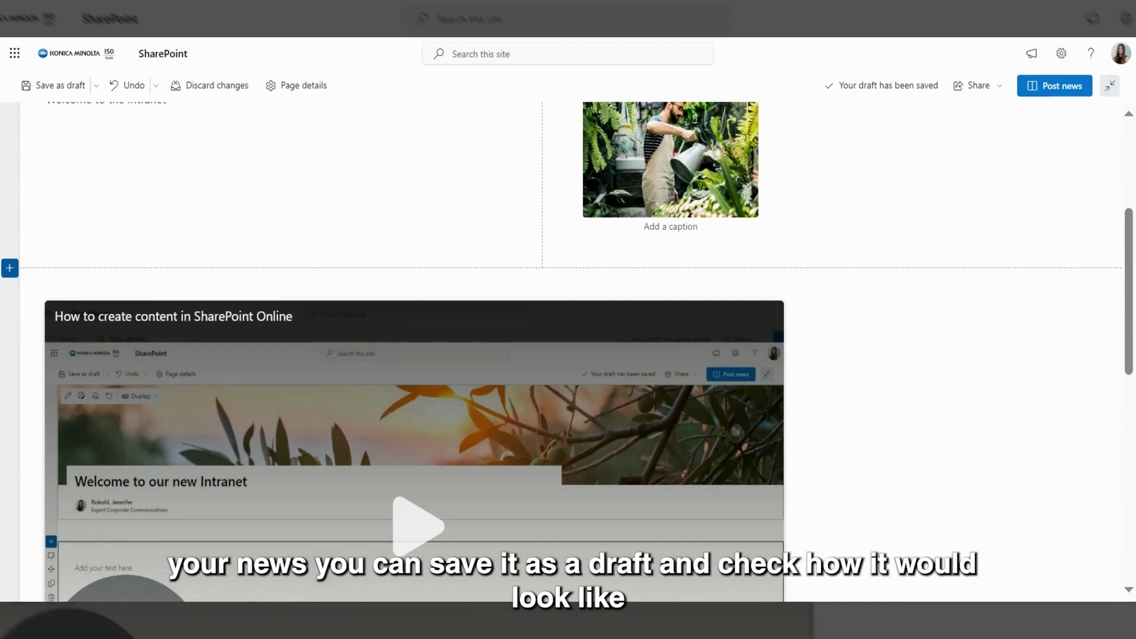
click(70, 88)
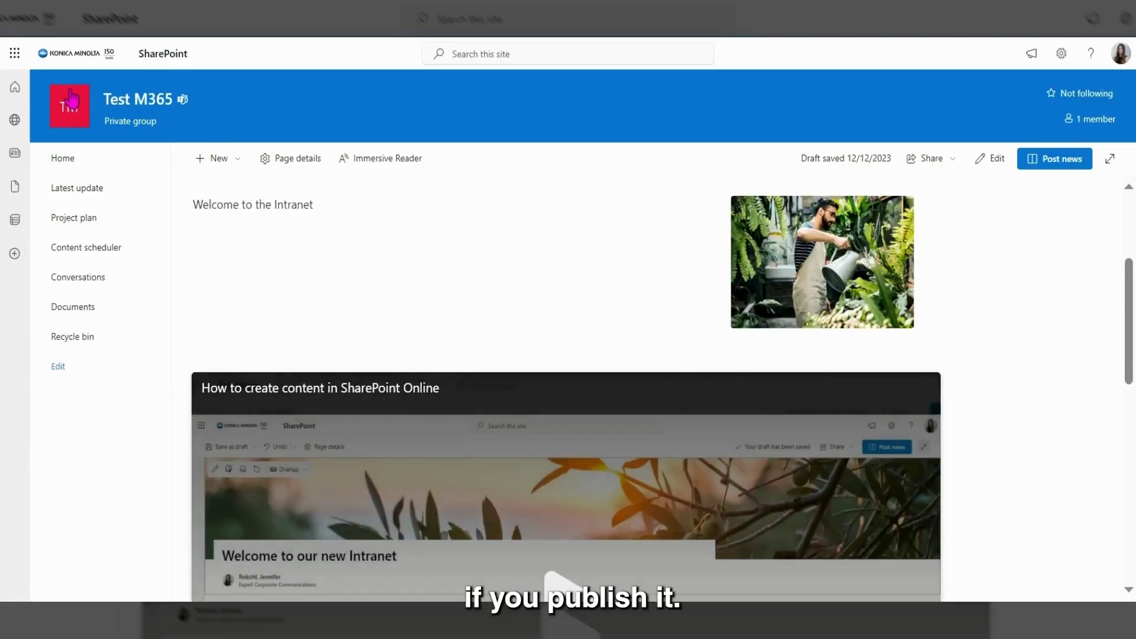
scroll(492, 343, up, 5)
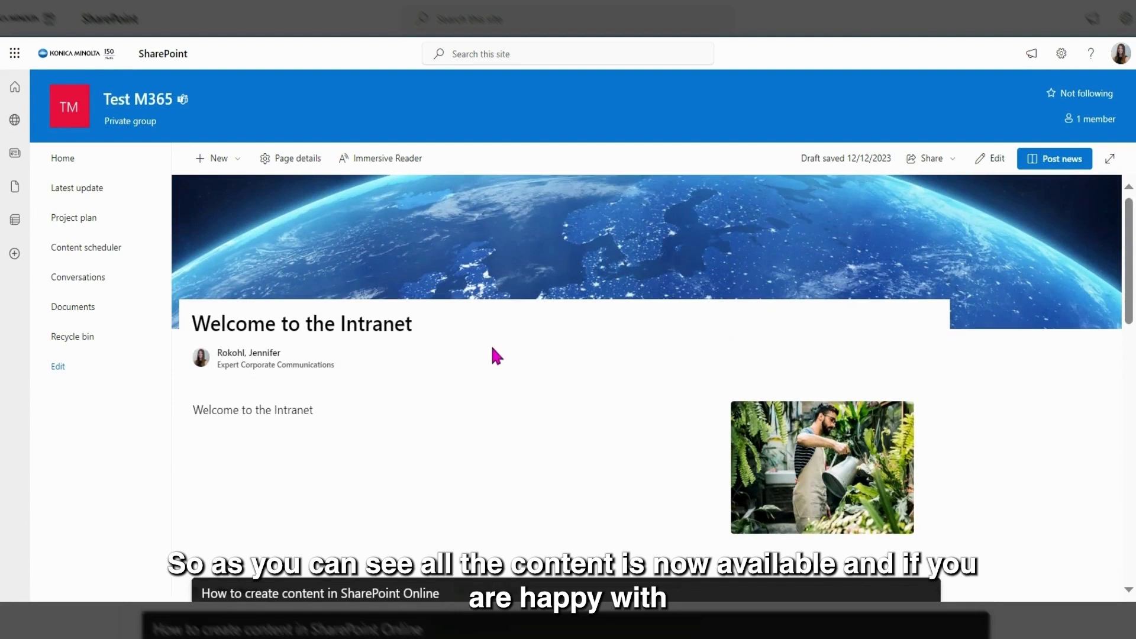
scroll(651, 385, down, 3)
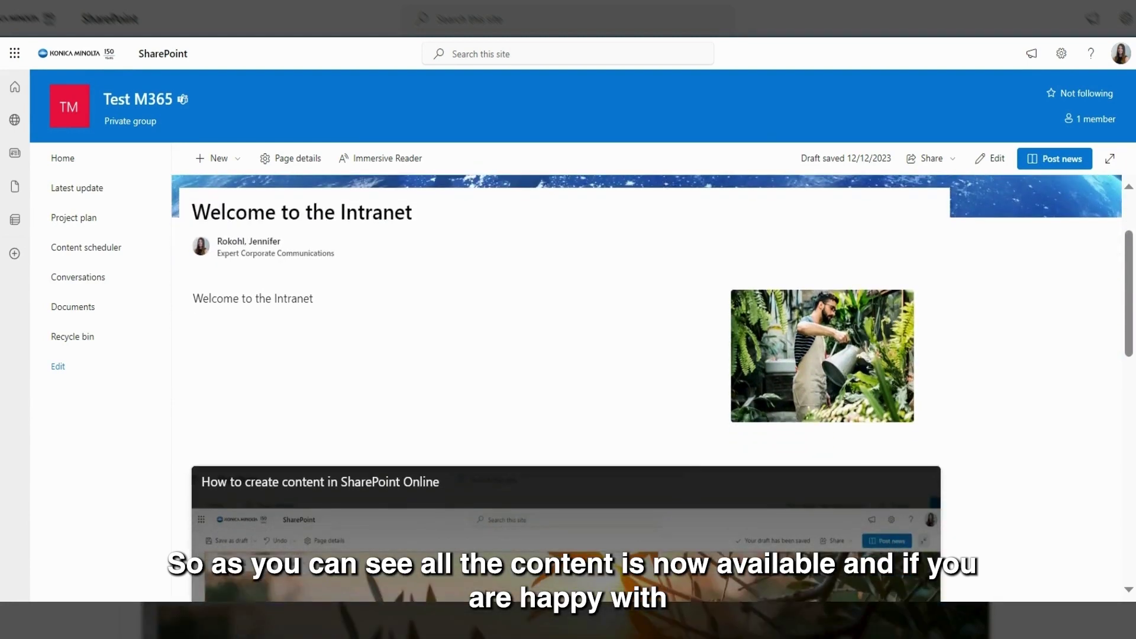
scroll(651, 384, up, 3)
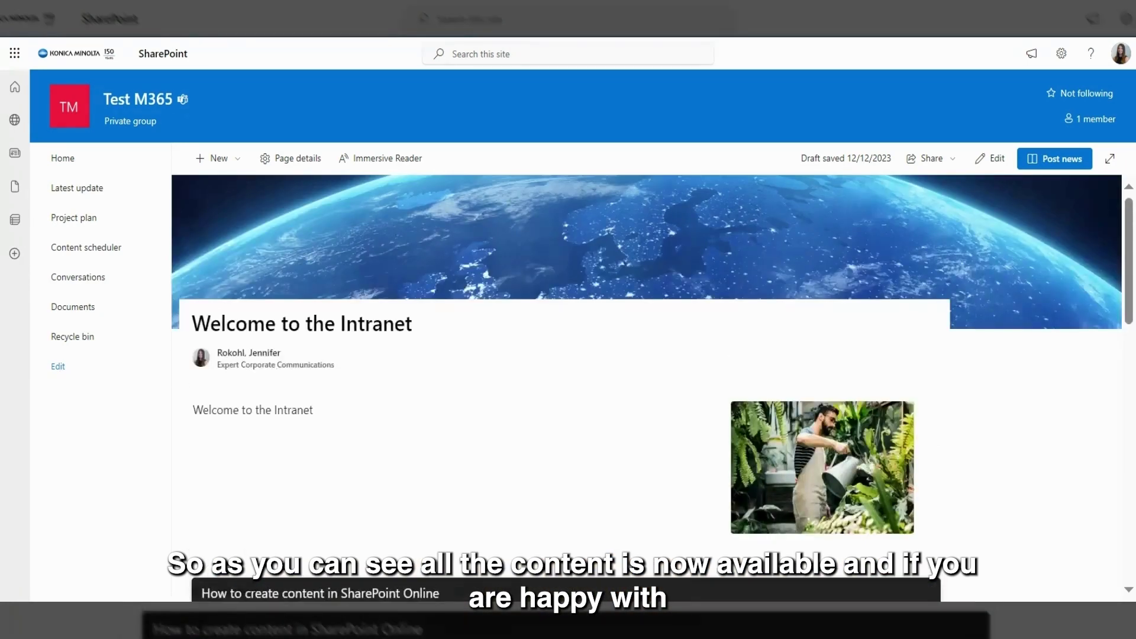
click(1052, 171)
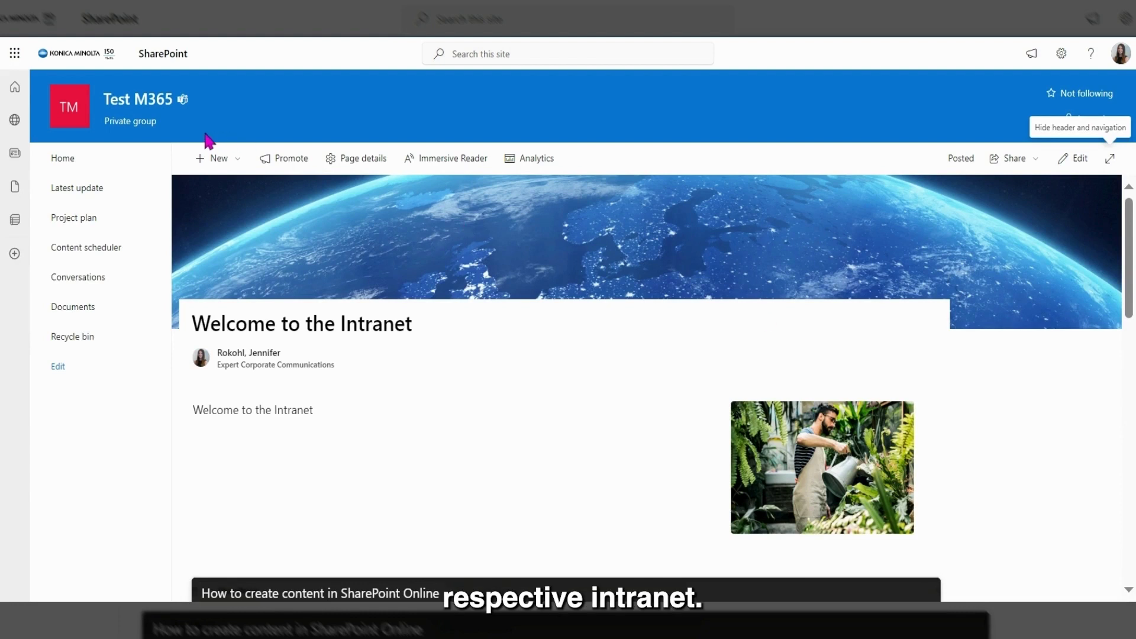
Step: Go to the Test M365 site's home page to see the new post in News
click(108, 161)
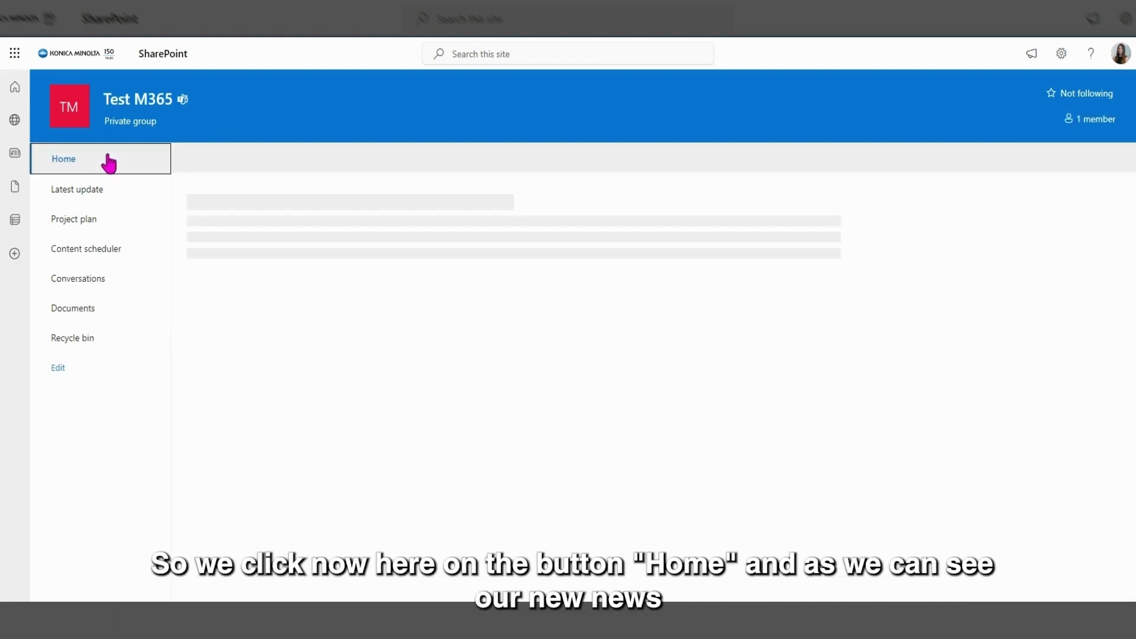